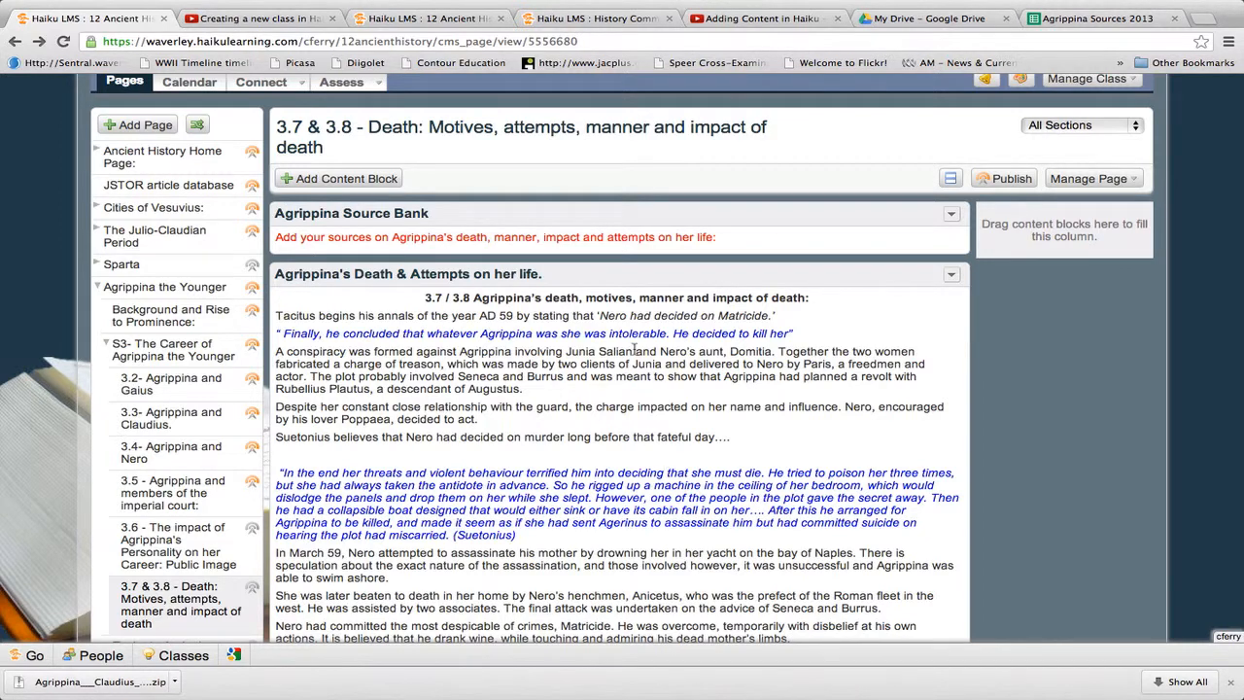
# Start a new discussion content block on the page and title it "Motives for Agrippina's murder.".
pyautogui.scroll(2, 622, 340)
pyautogui.scroll(-2, 626, 440)
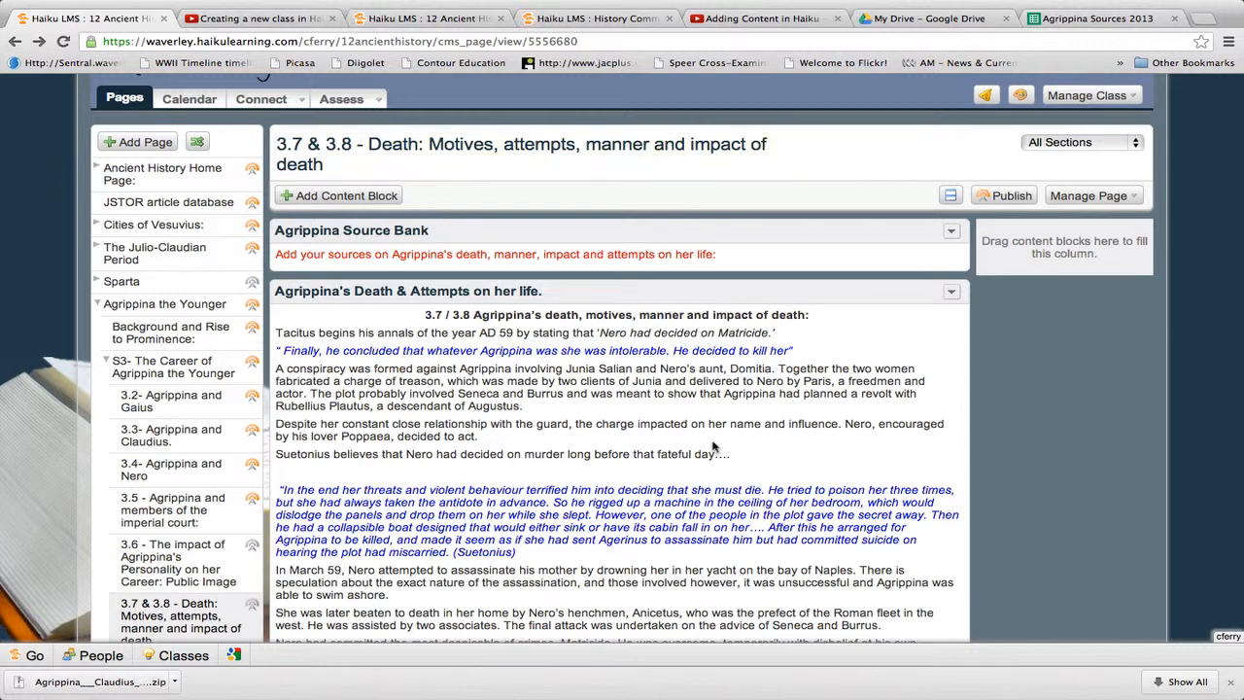
pyautogui.click(379, 198)
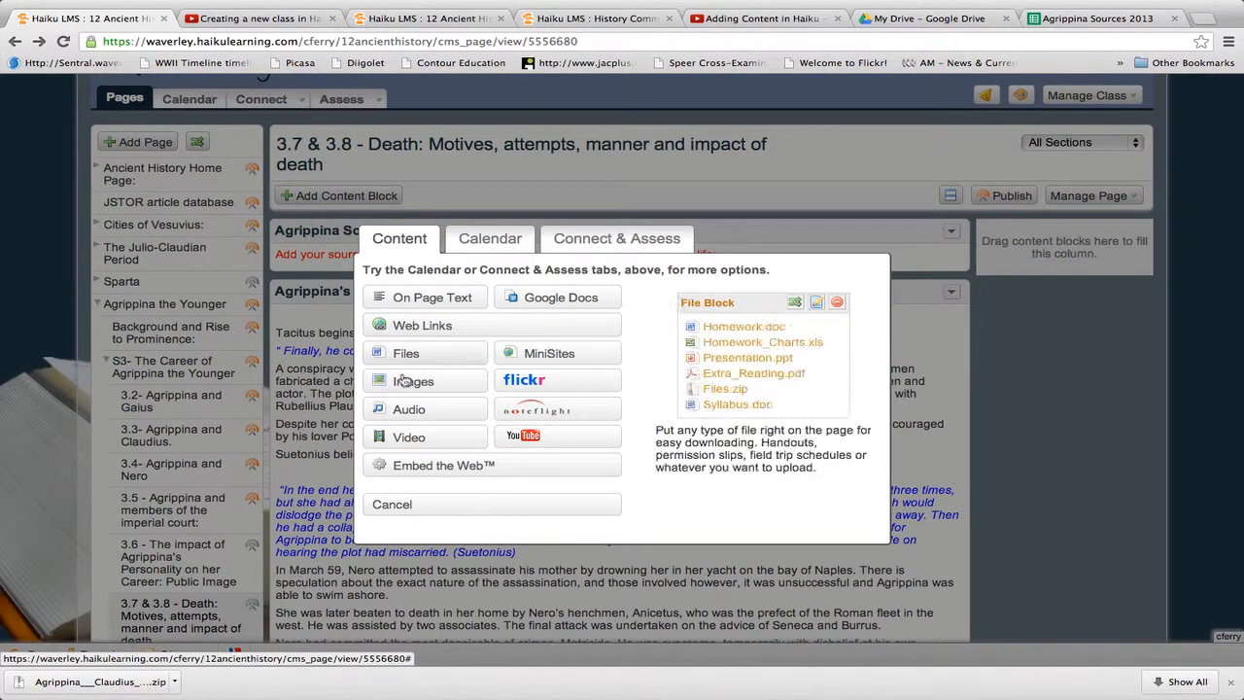
pyautogui.click(607, 240)
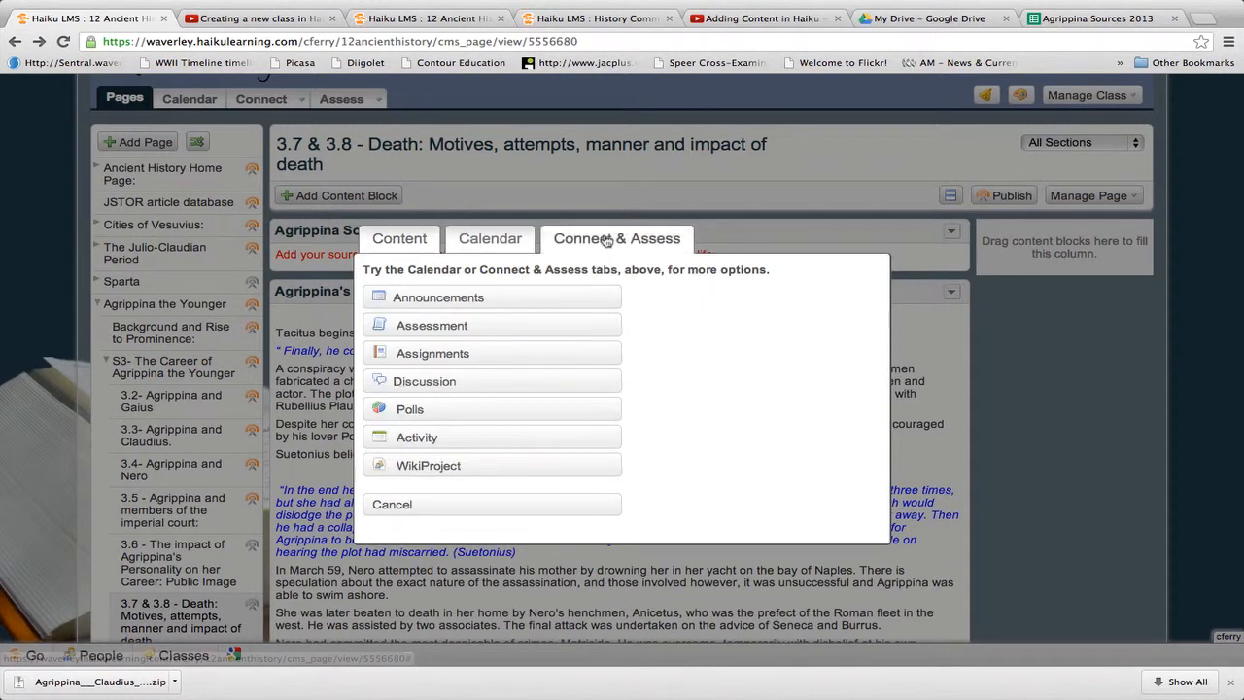
pyautogui.click(429, 383)
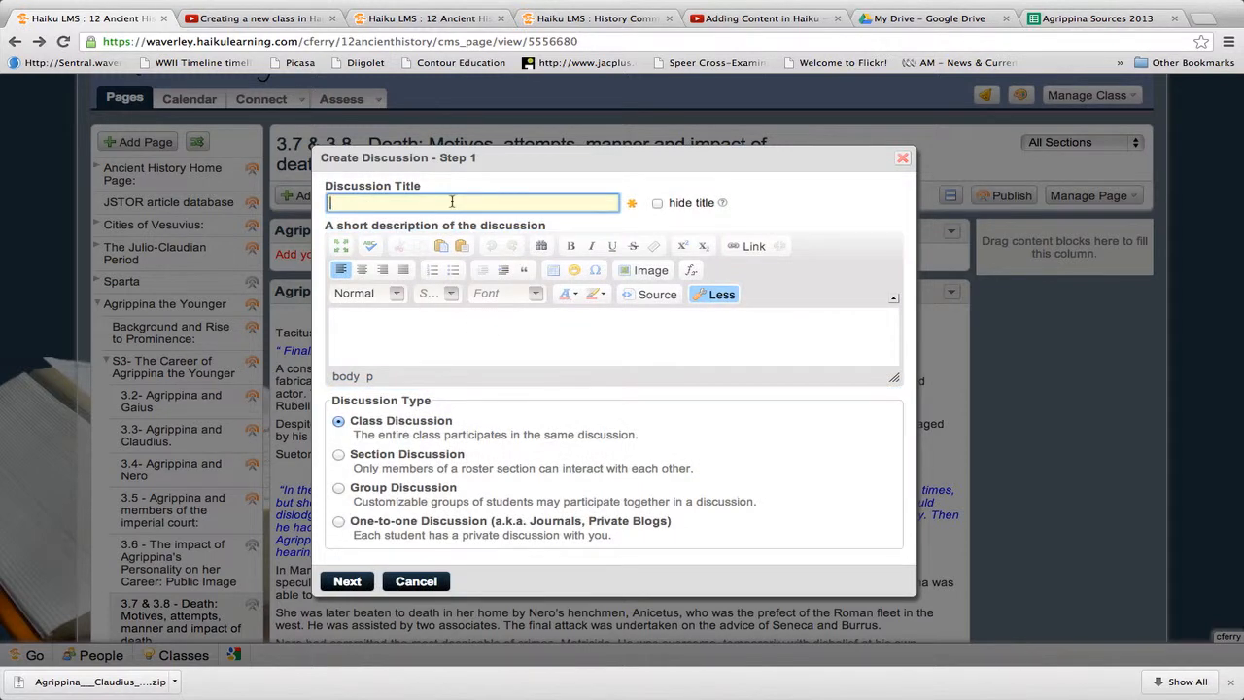
pyautogui.write("Motives for Agrippina's murder.")
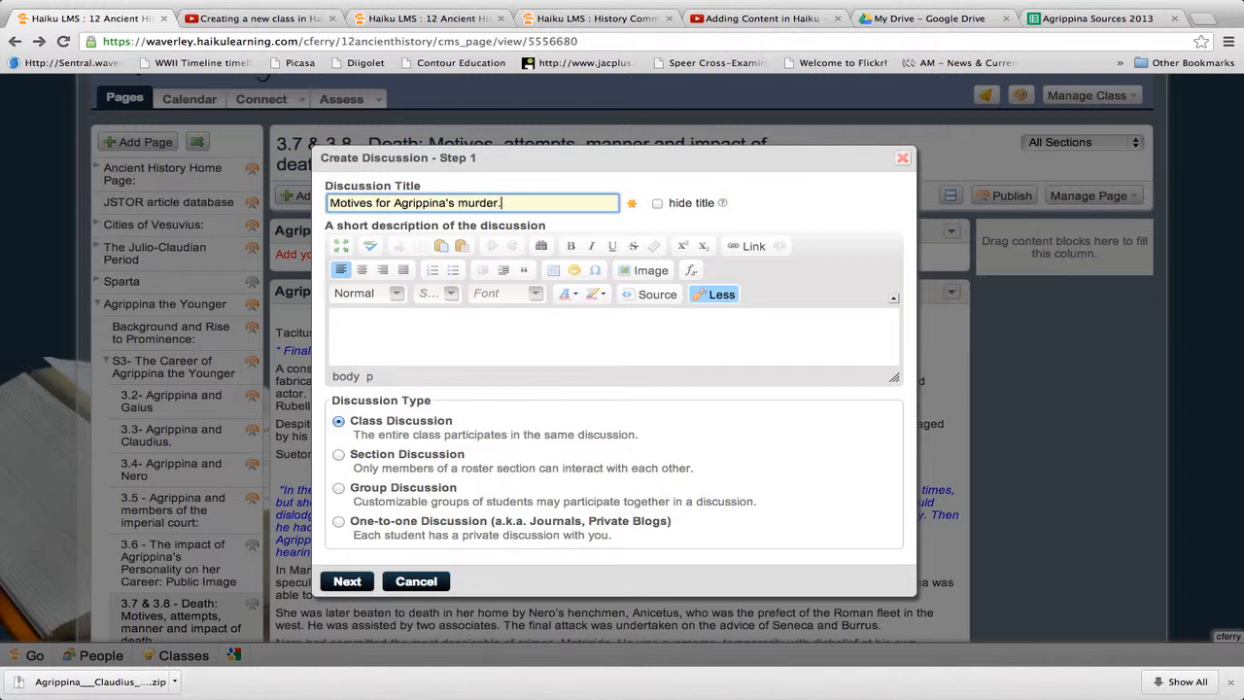
# Enter the discussion description "Using sources you have studied, discuss the motives behind Nero's decision to murder his mother.".
pyautogui.click(445, 314)
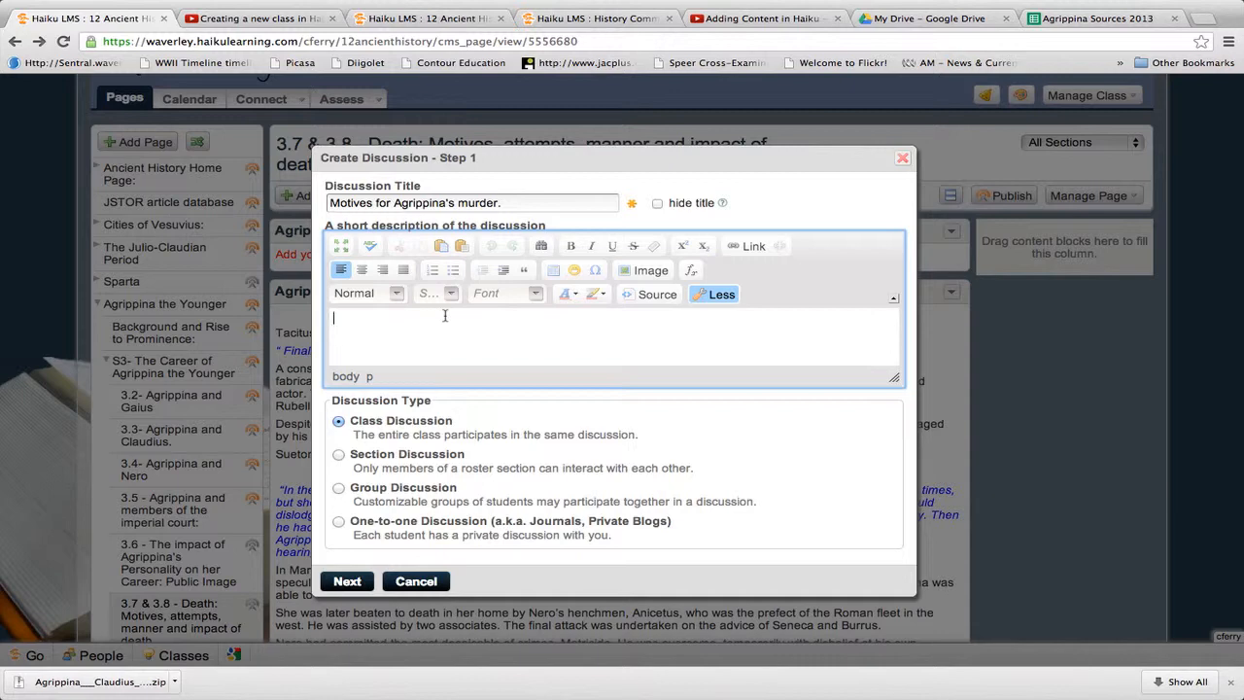
pyautogui.write('Using sources you have studi')
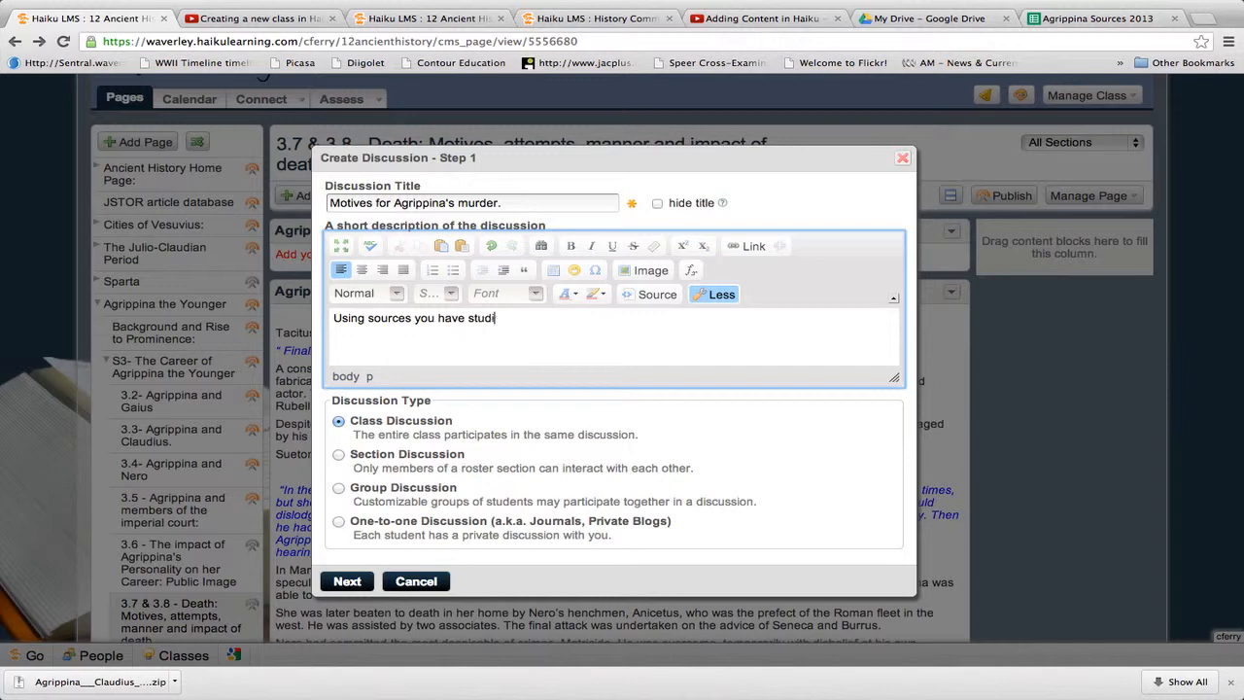
pyautogui.write('ed, discussion')
pyautogui.press('BackSpace')
pyautogui.press('BackSpace')
pyautogui.write('the motives for')
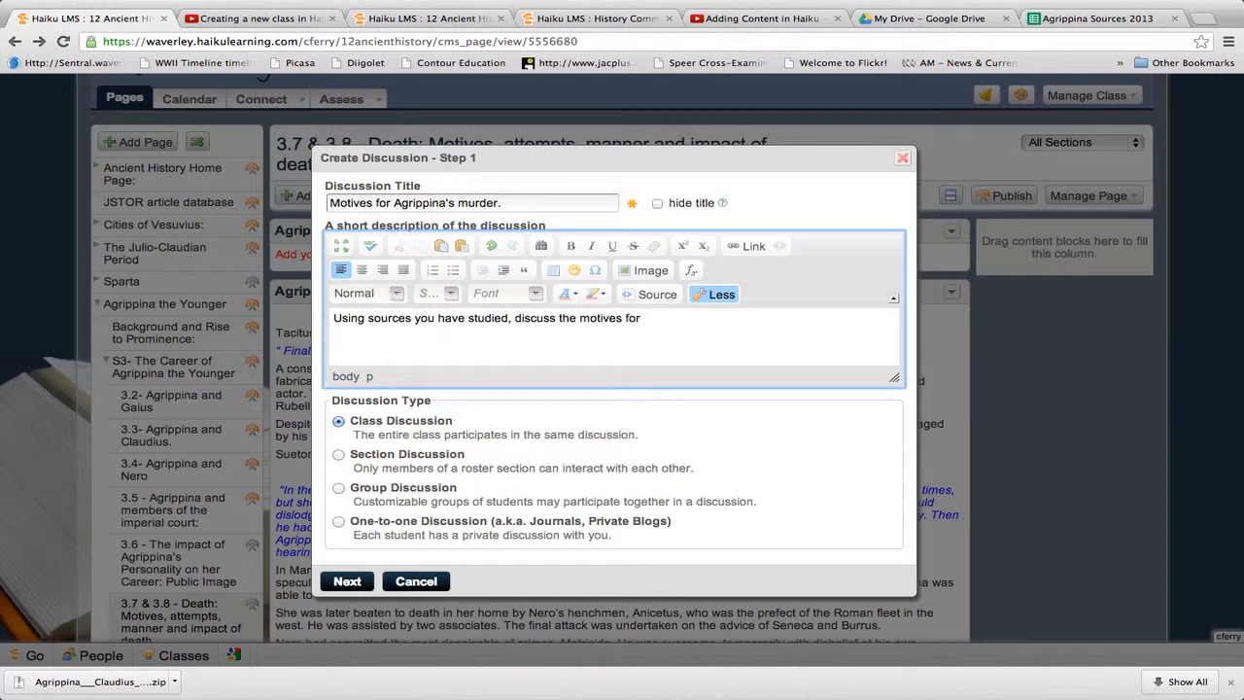
pyautogui.press('BackSpace')
pyautogui.press('BackSpace')
pyautogui.press('BackSpace')
pyautogui.write("behind Nero's decision to mur")
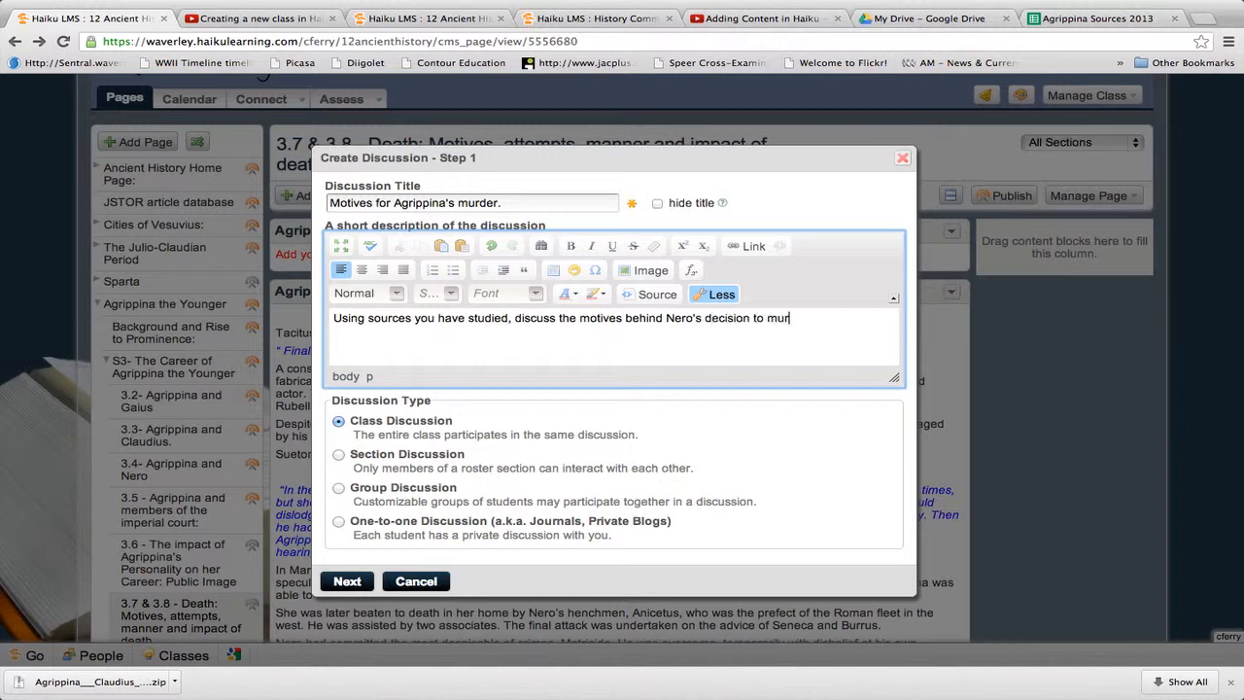
pyautogui.write('der his mother.')
# Keep the Class Discussion type and, in the final settings, allow posts at any time without a gradebook entry.
pyautogui.scroll(-1, 507, 413)
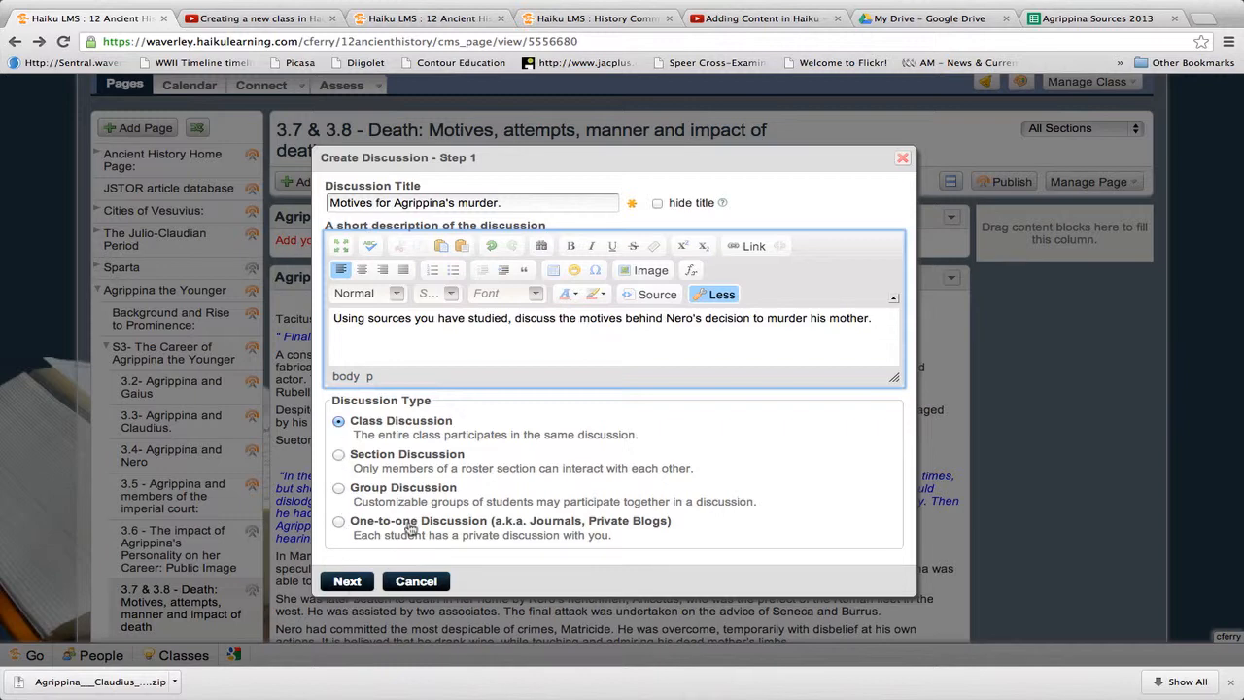
pyautogui.scroll(-2, 412, 529)
pyautogui.click(344, 586)
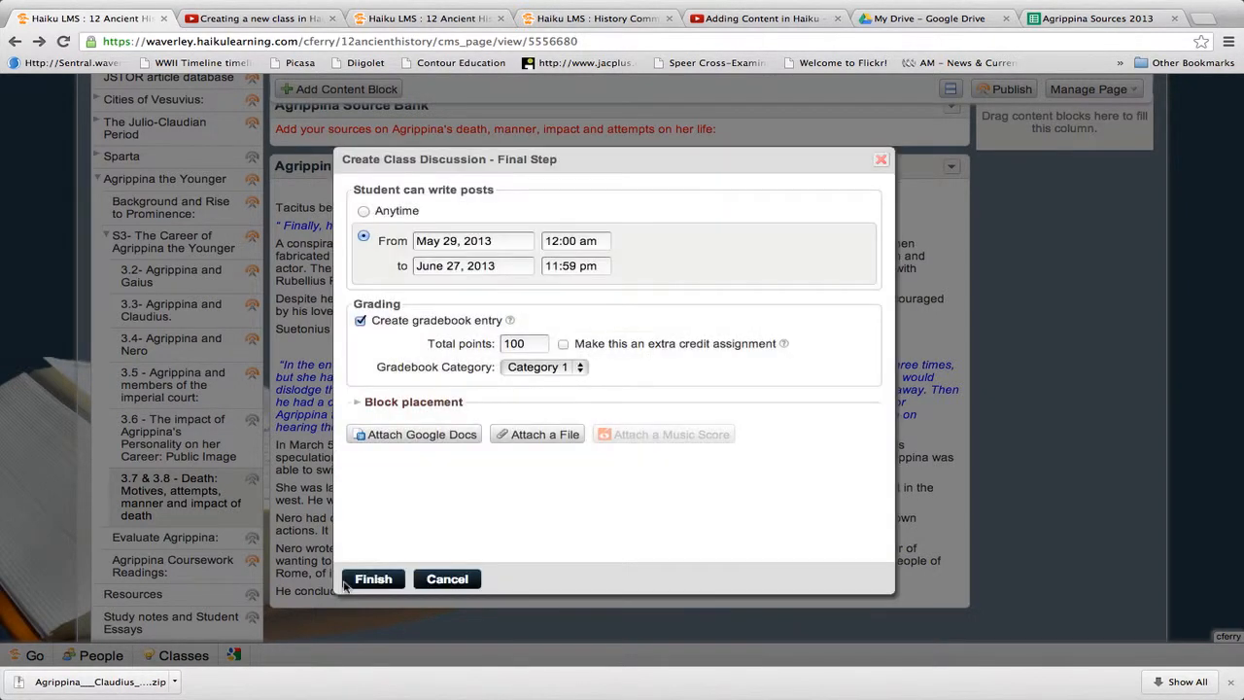
pyautogui.scroll(1, 542, 378)
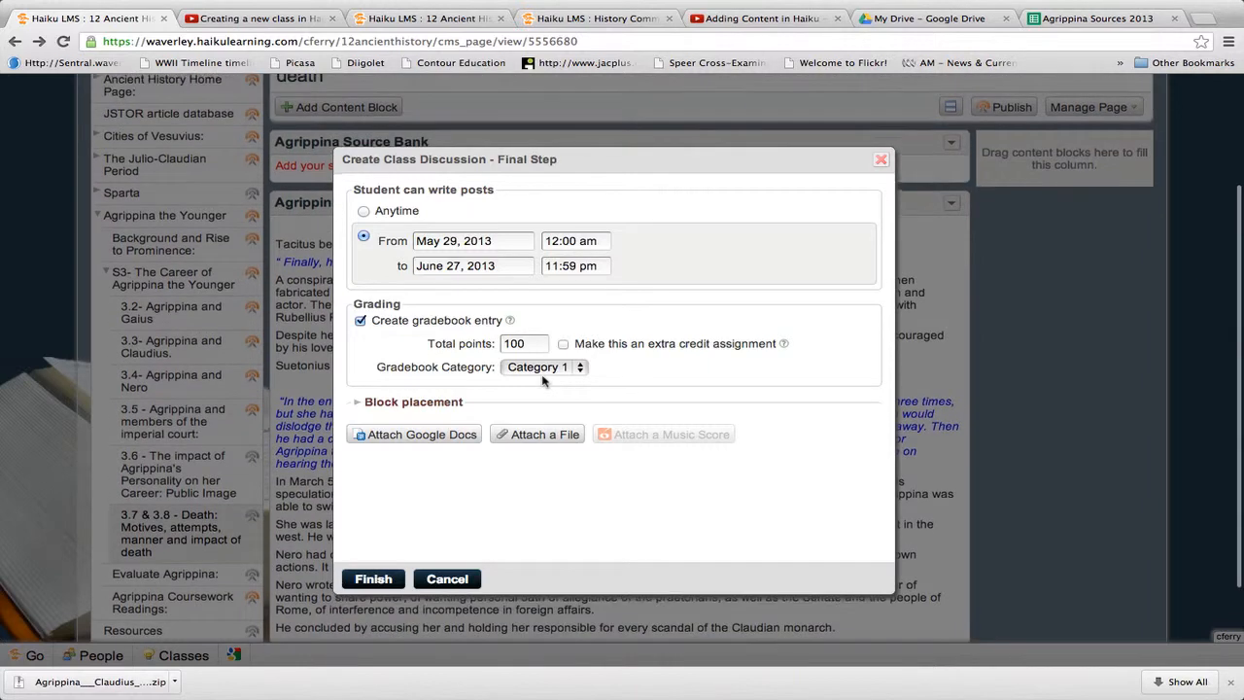
pyautogui.click(364, 212)
pyautogui.scroll(1, 463, 206)
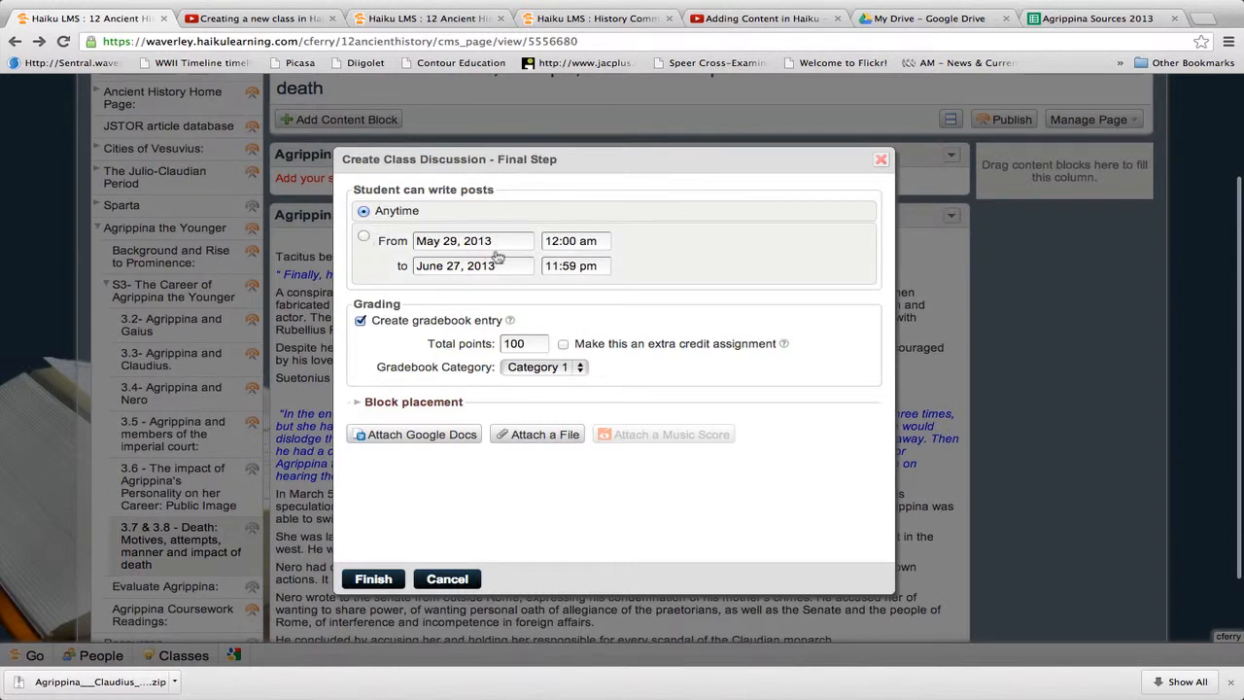
pyautogui.click(361, 321)
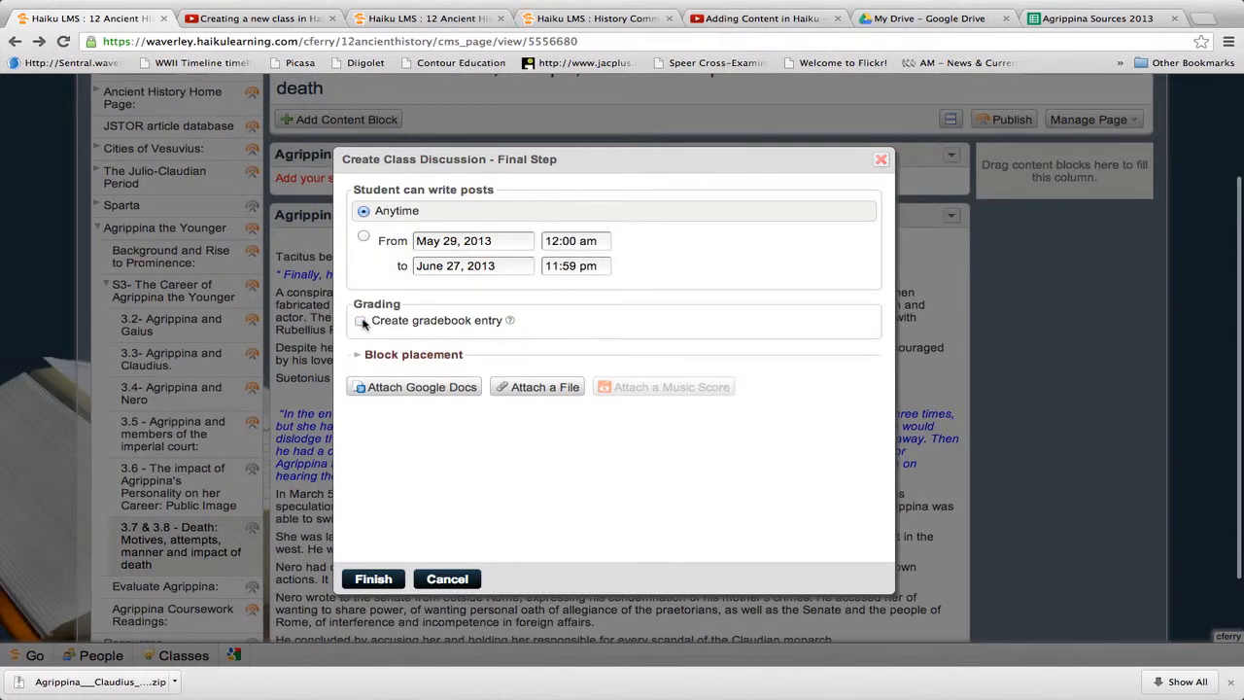
# Attach "3.8 - Grant Agrippina's Death .pdf" from the AGRIPPINA folder and finish creating the discussion.
pyautogui.click(544, 387)
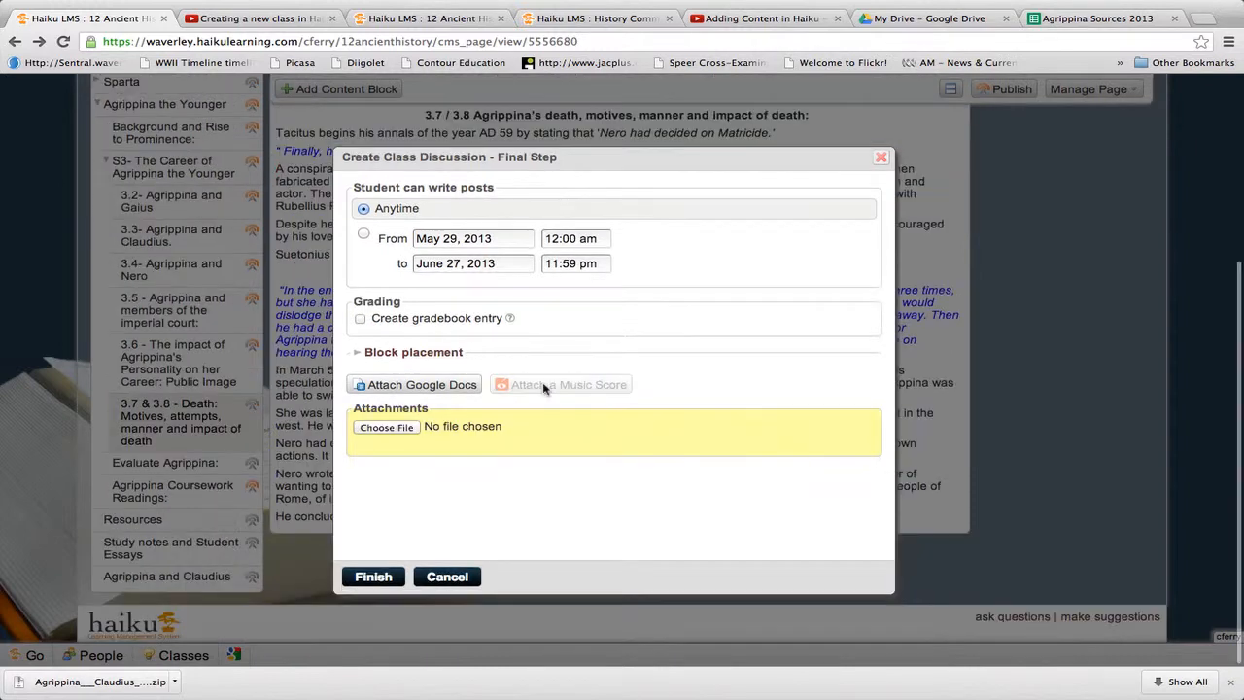
pyautogui.click(406, 427)
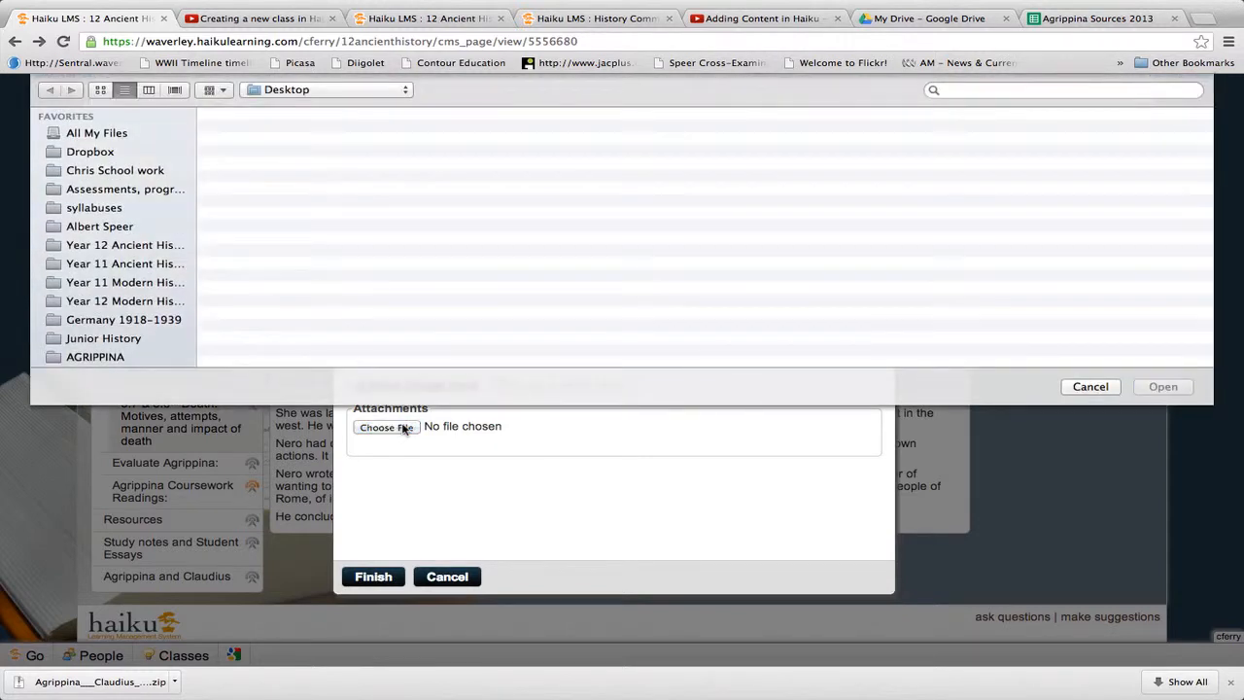
pyautogui.scroll(-3, 139, 271)
pyautogui.click(84, 275)
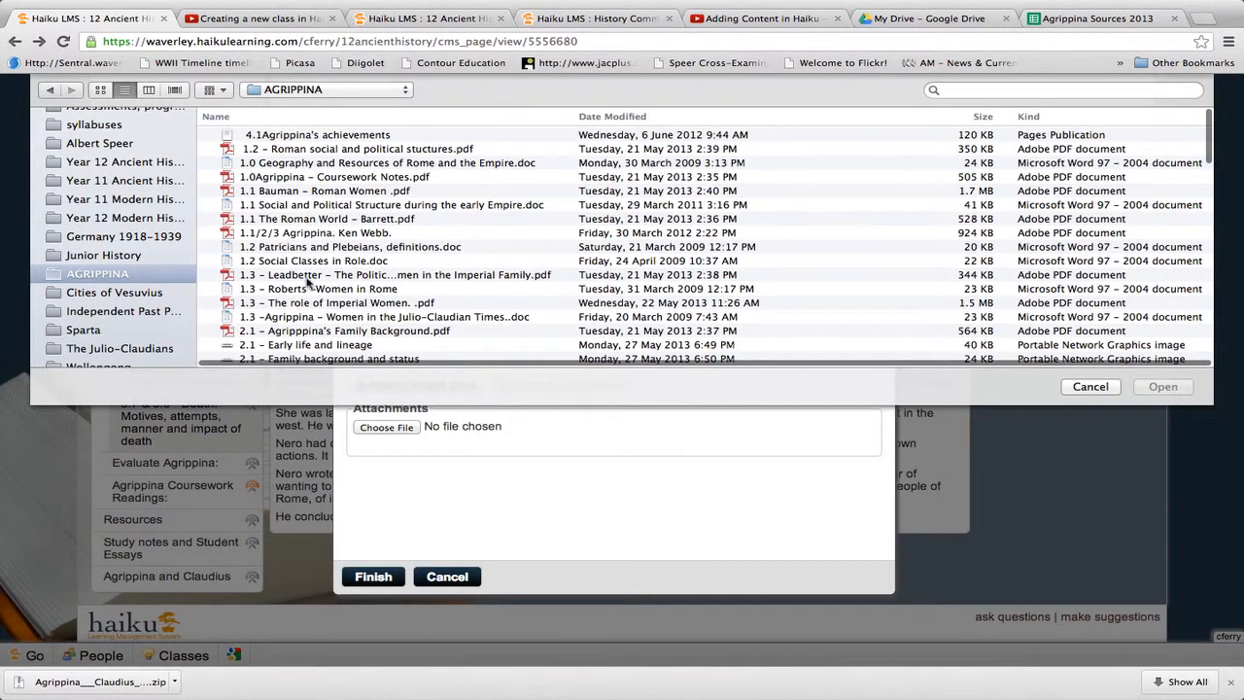
pyautogui.scroll(-5, 307, 282)
pyautogui.scroll(-10, 307, 281)
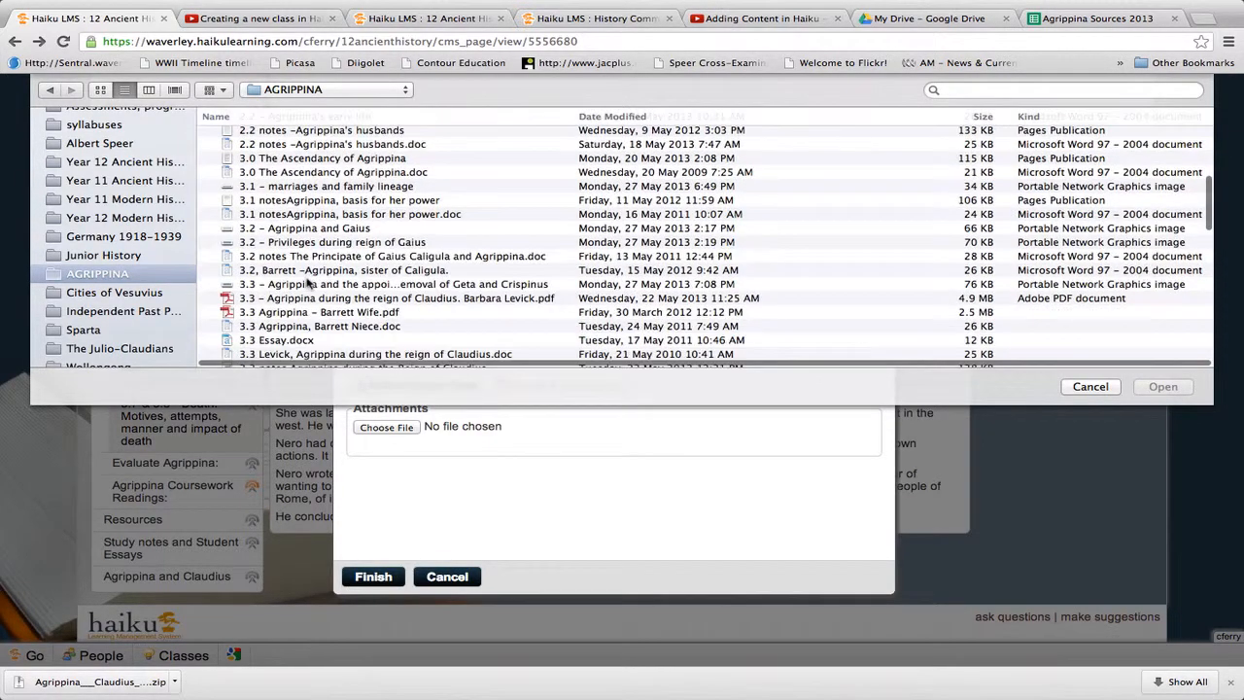
pyautogui.scroll(-10, 307, 282)
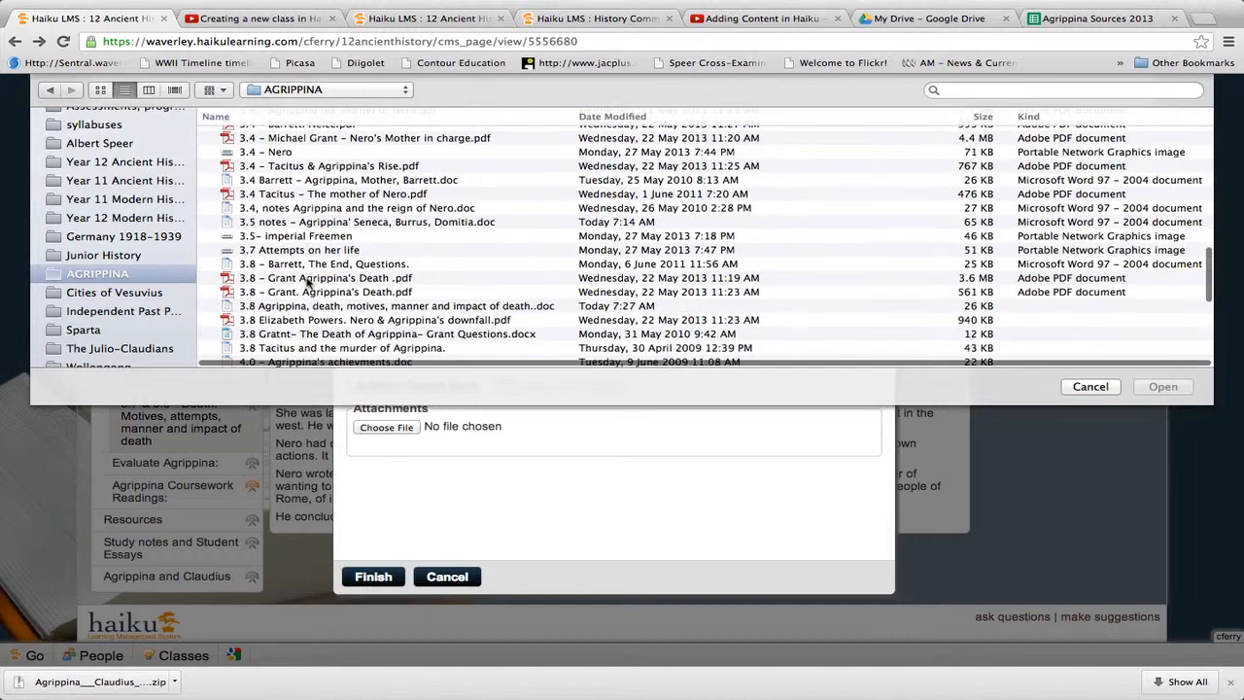
pyautogui.scroll(-10, 307, 282)
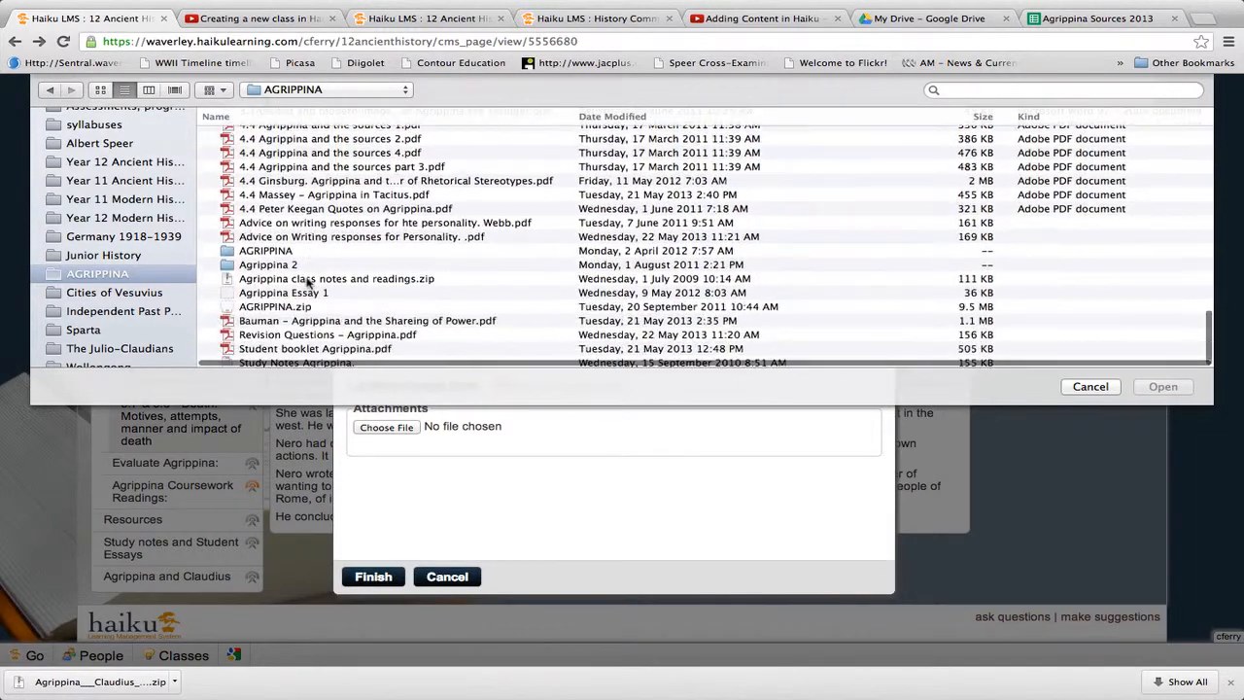
pyautogui.scroll(10, 307, 282)
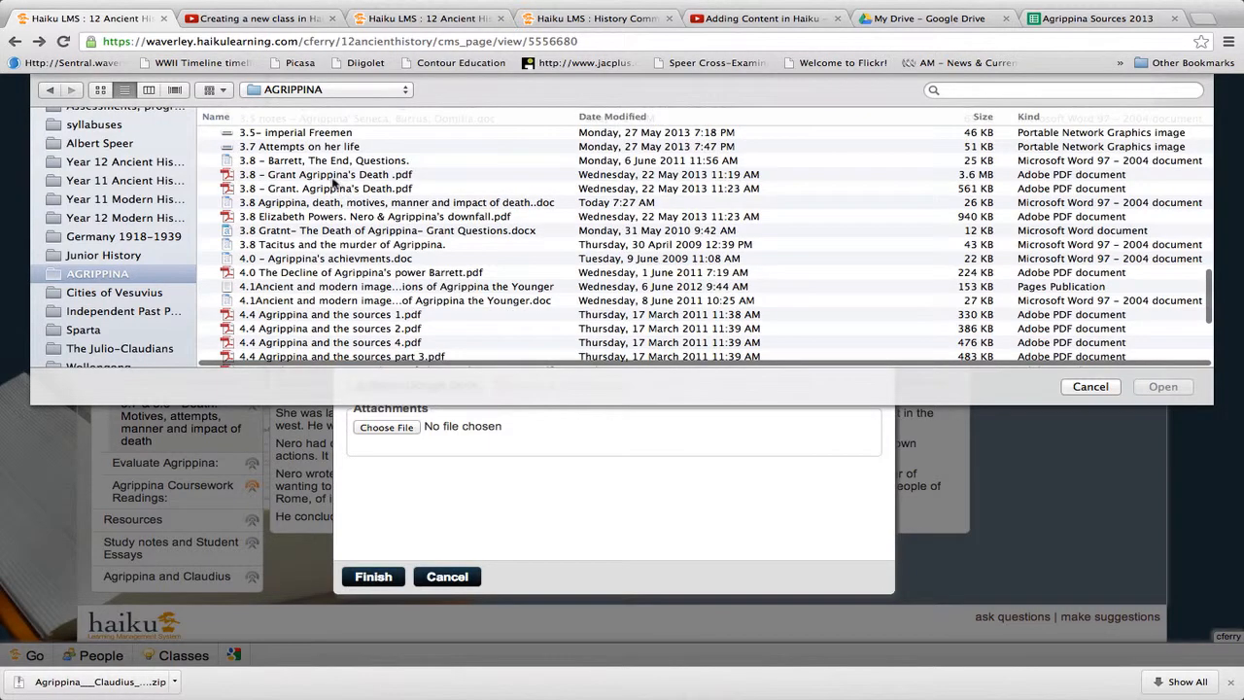
pyautogui.click(289, 175)
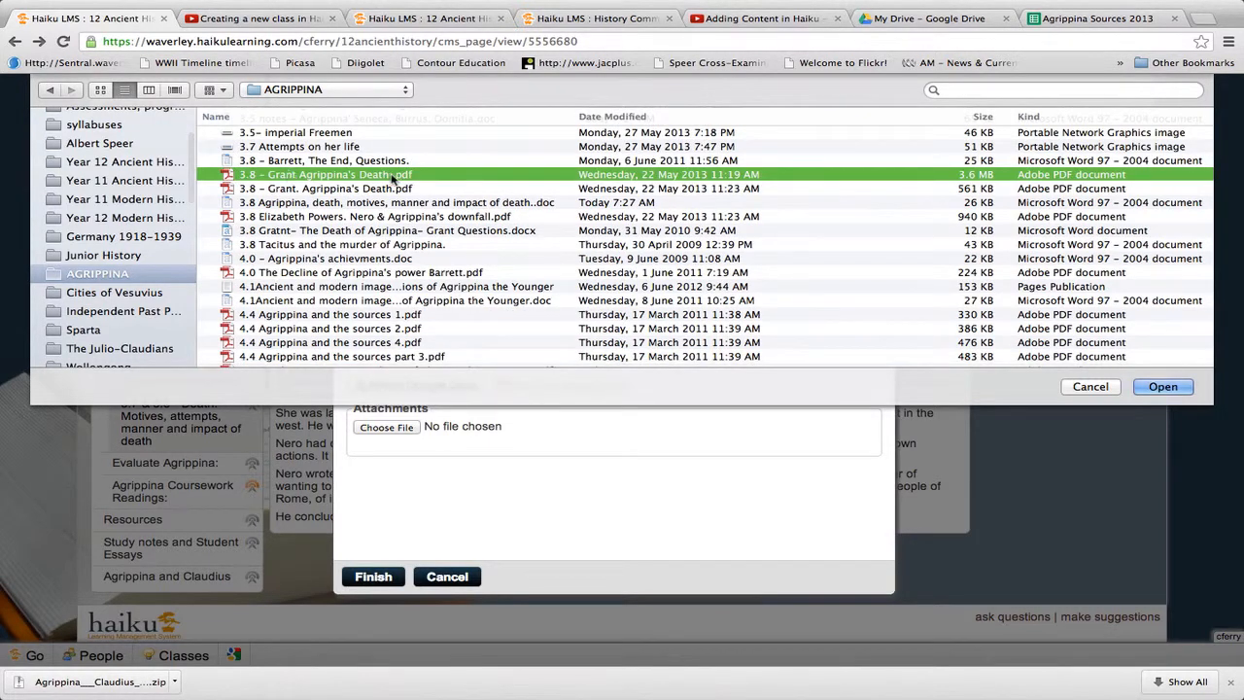
pyautogui.click(1164, 386)
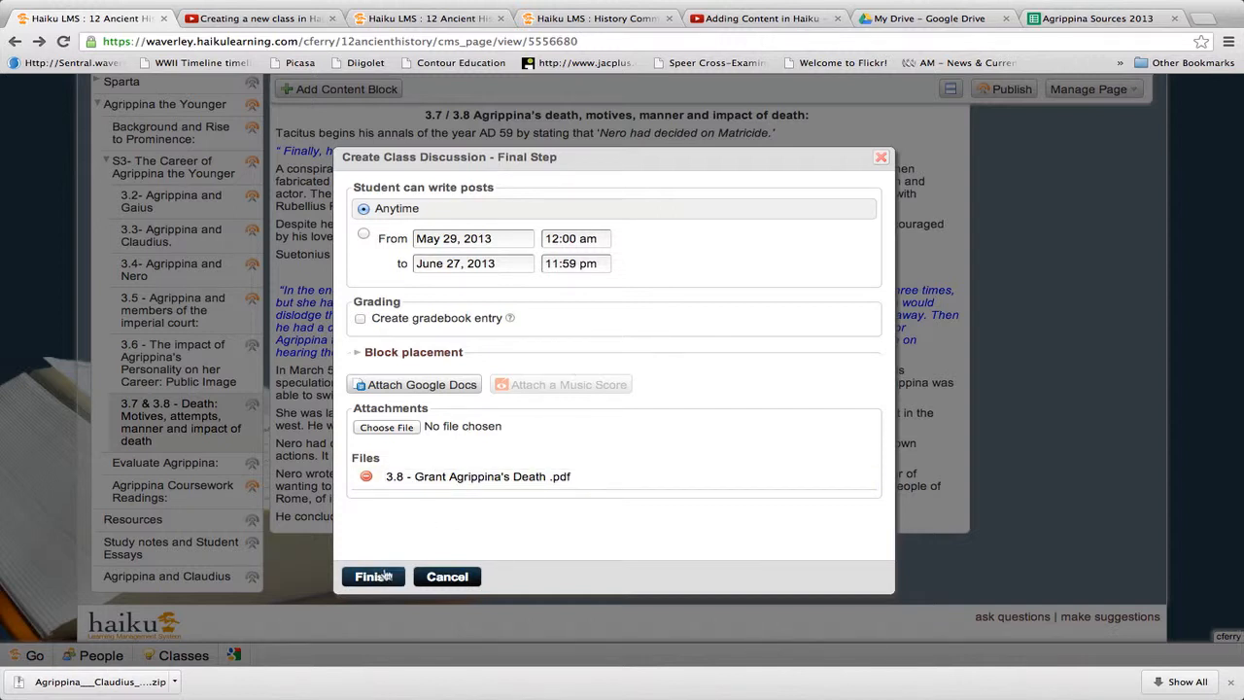
pyautogui.click(384, 576)
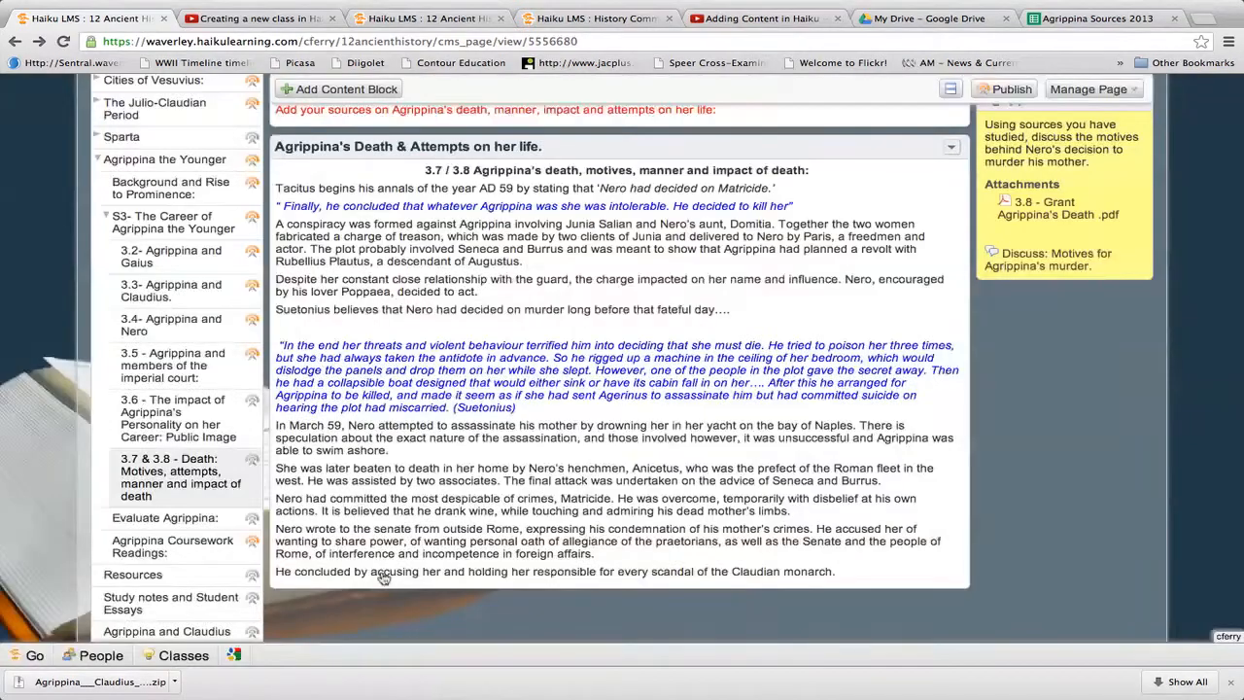
pyautogui.scroll(3, 832, 389)
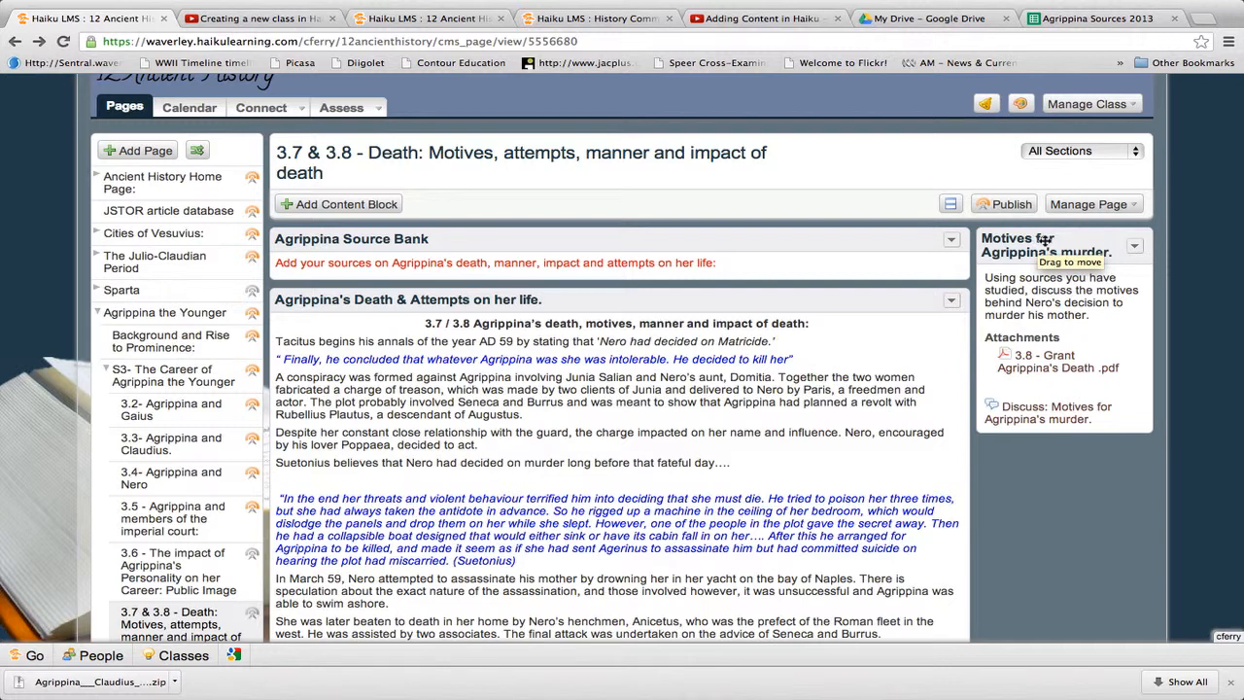
pyautogui.moveTo(1044, 240)
pyautogui.mouseDown()
pyautogui.moveTo(639, 278)
pyautogui.moveTo(347, 239)
pyautogui.moveTo(631, 243)
pyautogui.moveTo(1027, 208)
pyautogui.moveTo(1062, 243)
pyautogui.mouseUp()
pyautogui.scroll(-3, 1079, 474)
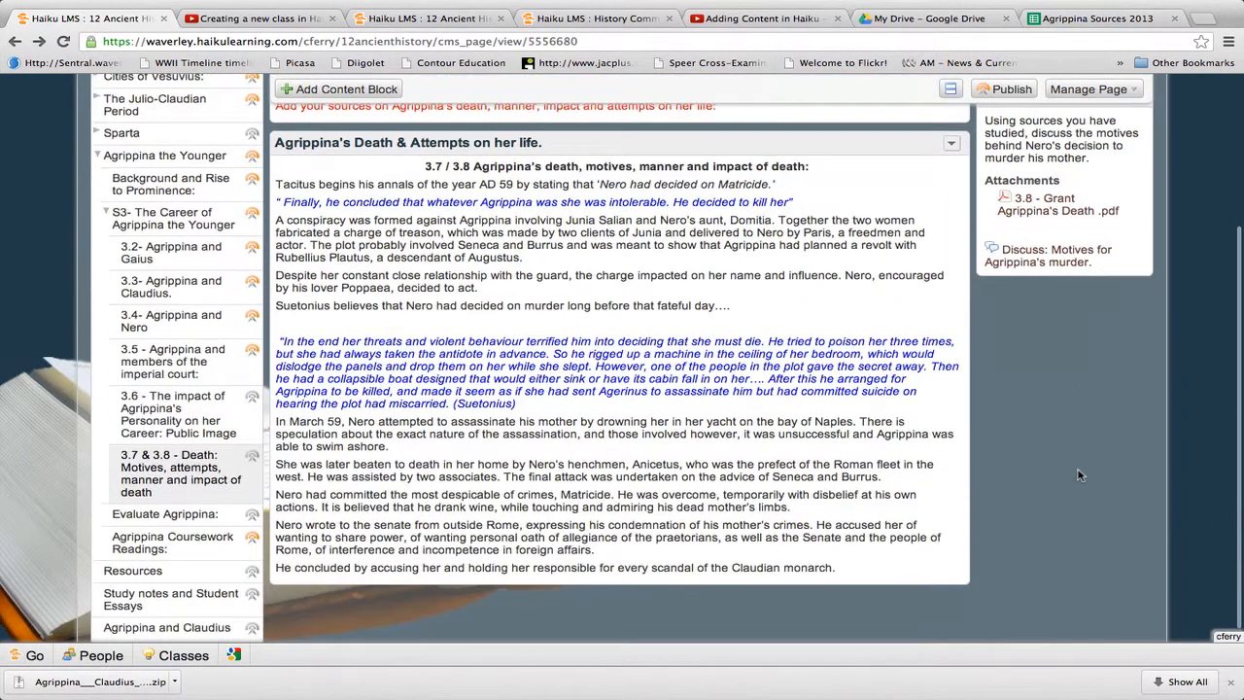
pyautogui.scroll(2, 1078, 474)
pyautogui.scroll(2, 848, 423)
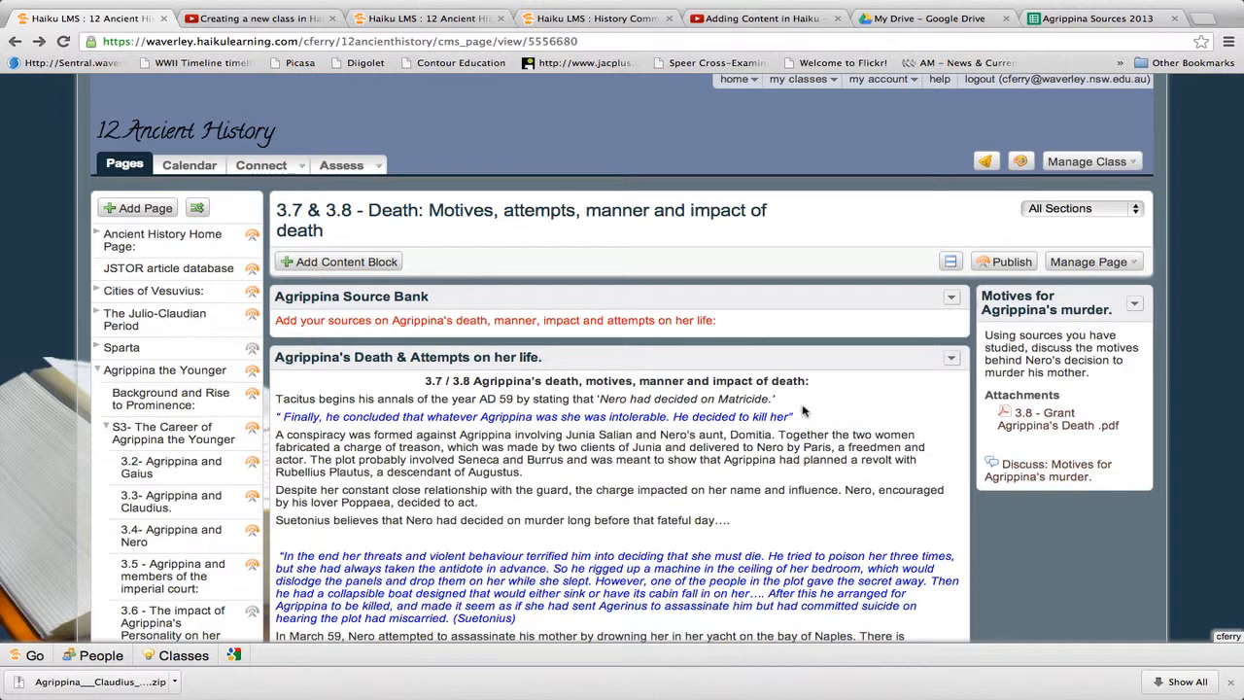
pyautogui.scroll(-2, 802, 411)
pyautogui.scroll(2, 802, 411)
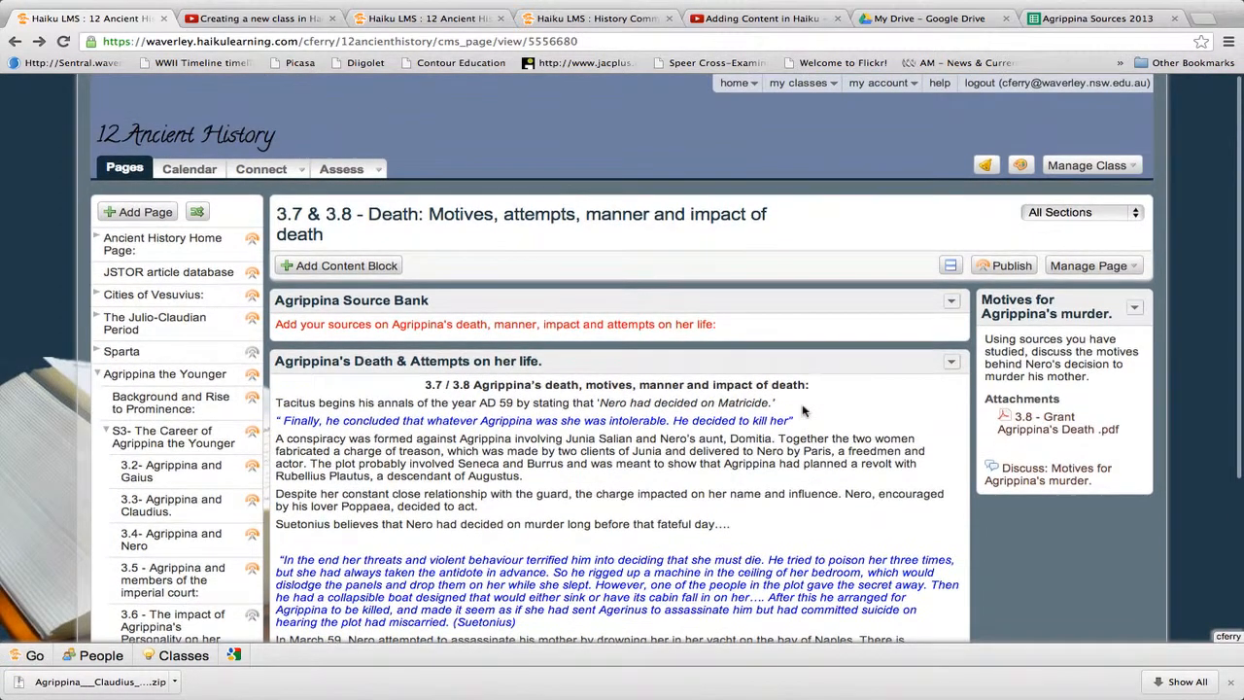
# Start a new assignment content block on the page and title it "Agrippina's Death".
pyautogui.click(379, 271)
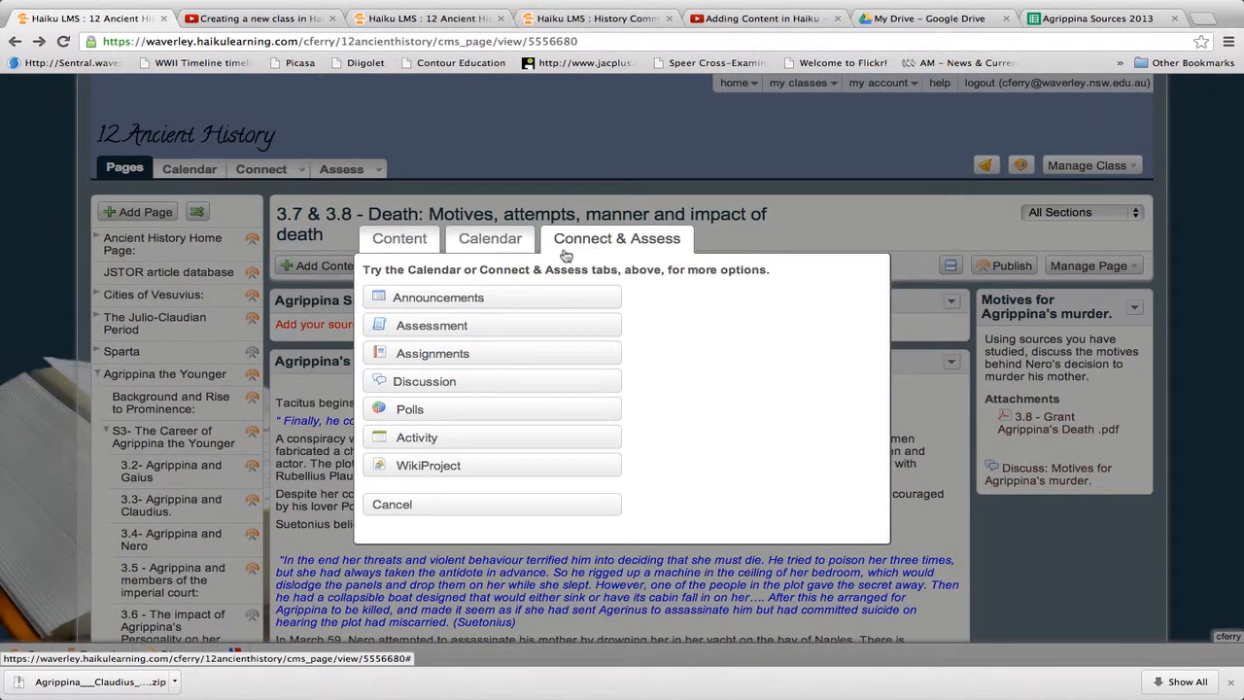
pyautogui.moveTo(432, 328)
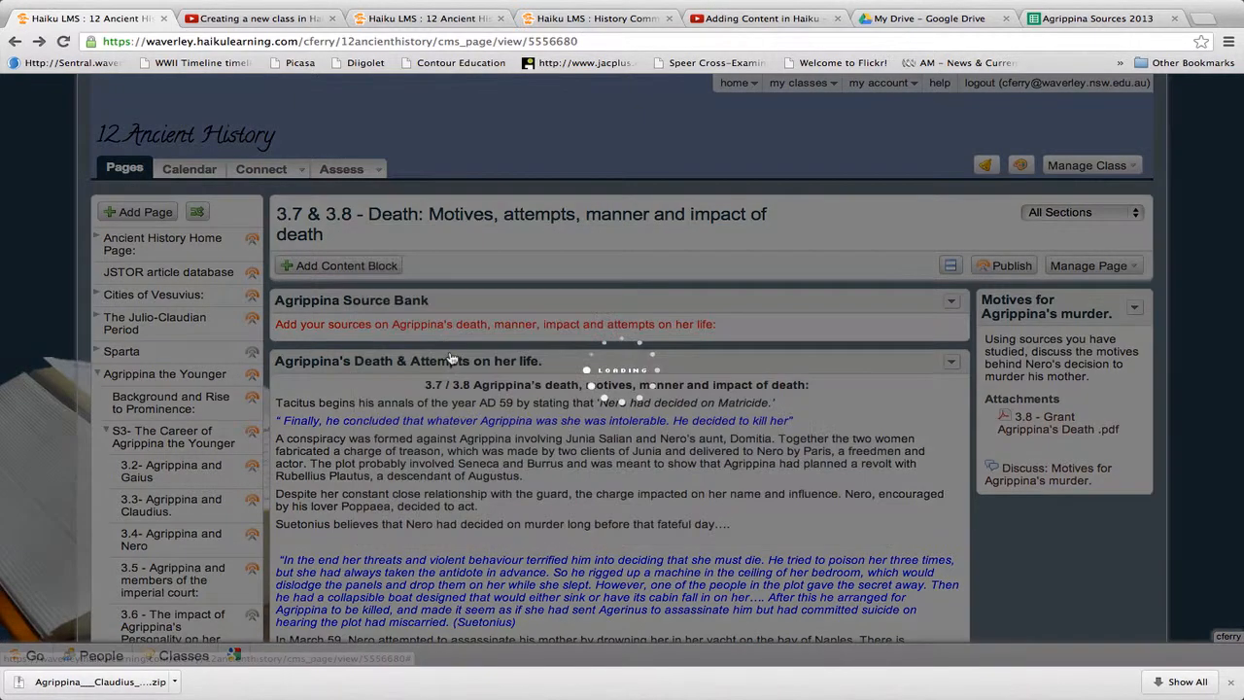
pyautogui.click(452, 356)
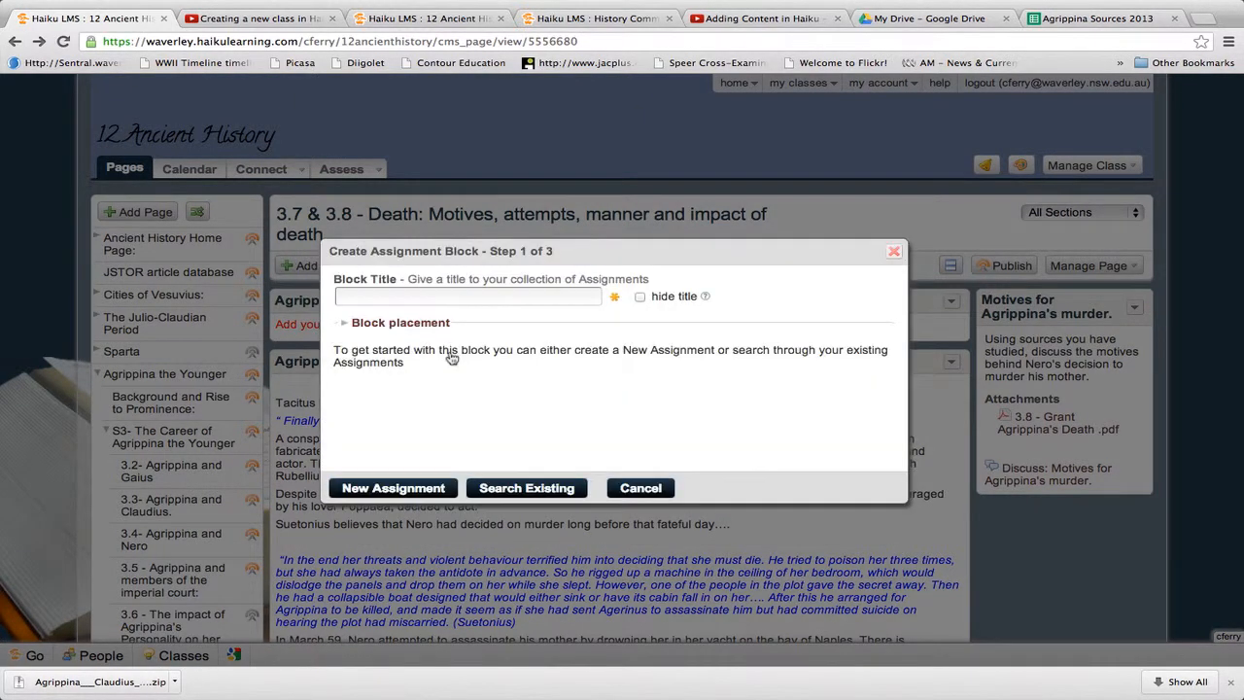
pyautogui.click(416, 290)
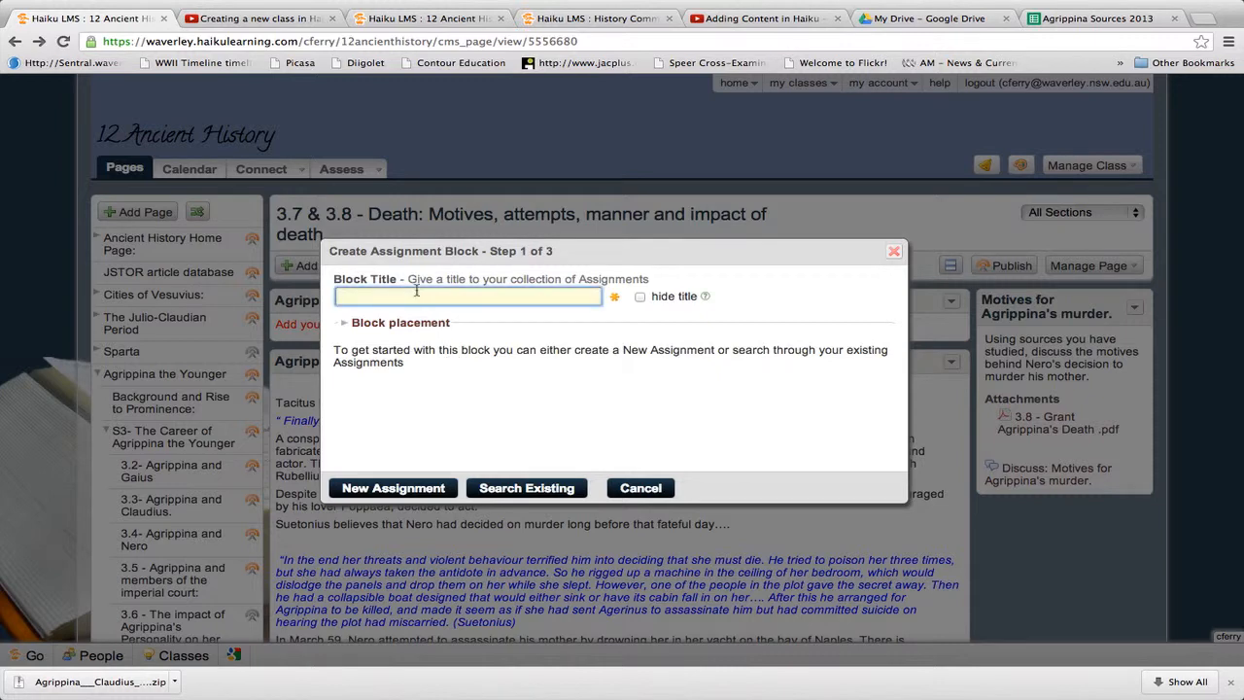
pyautogui.write("Agrippina's Dat")
pyautogui.press('BackSpace')
pyautogui.press('BackSpace')
pyautogui.write('ea')
# Place the assignment block at the bottom of column 2 and open a new assignment form for it.
pyautogui.click(428, 322)
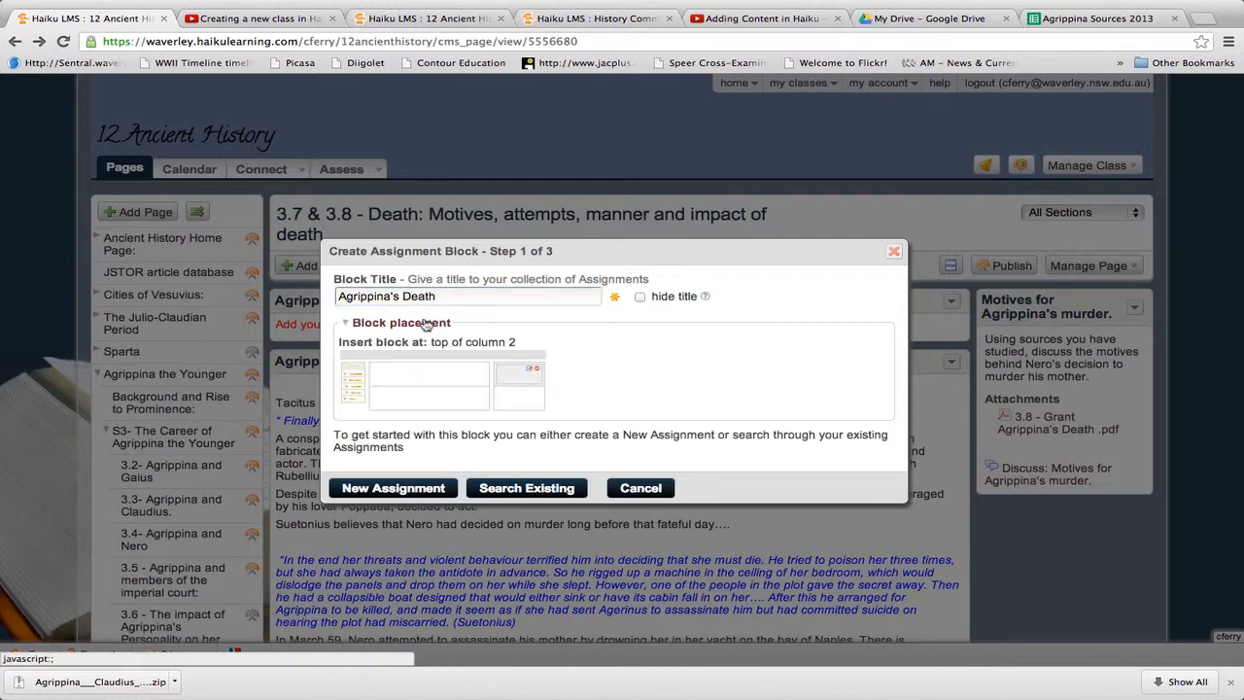
pyautogui.click(517, 401)
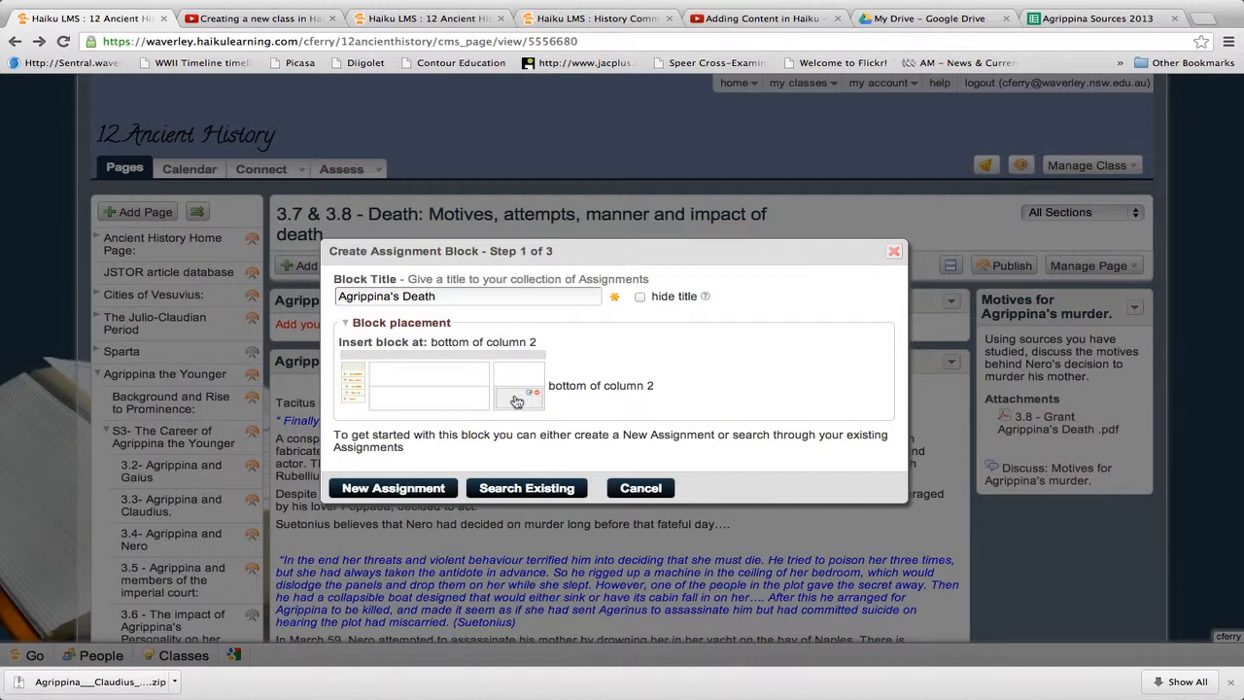
pyautogui.click(434, 488)
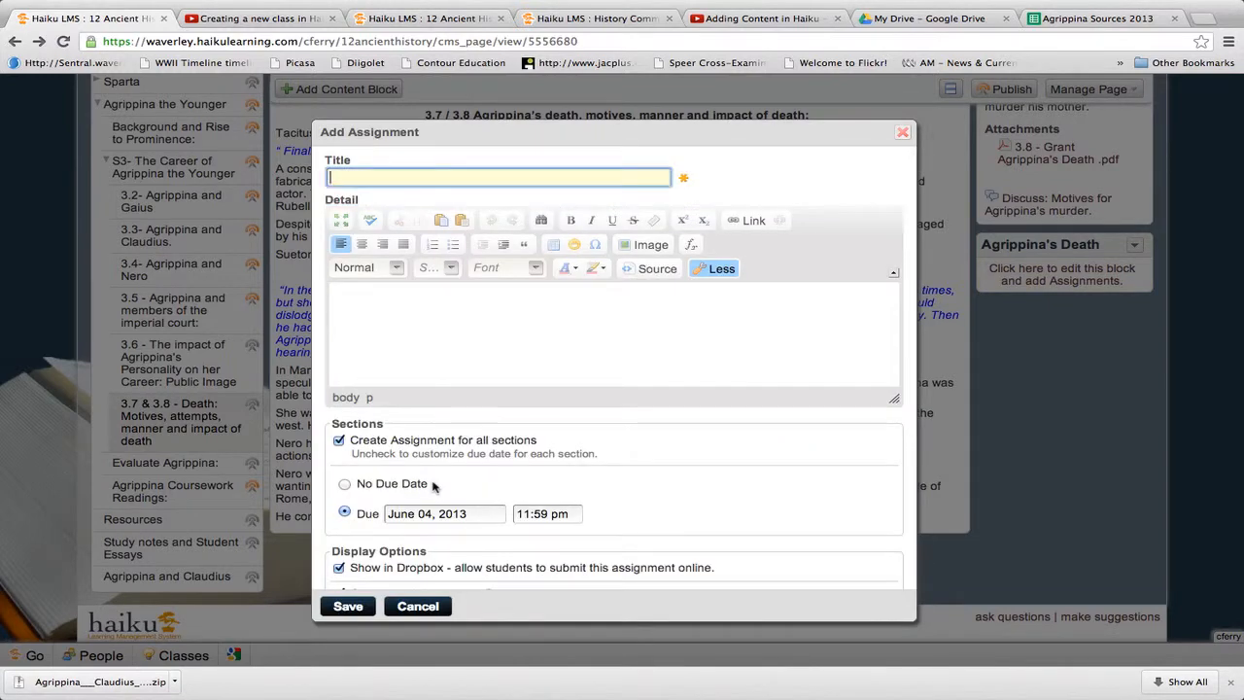
# Title the assignment "Agrippina' Death" and enter the detail "Explain the motives, manner and attempts on Agrippina's life up to AD 59.".
pyautogui.write("Agrippina' Death")
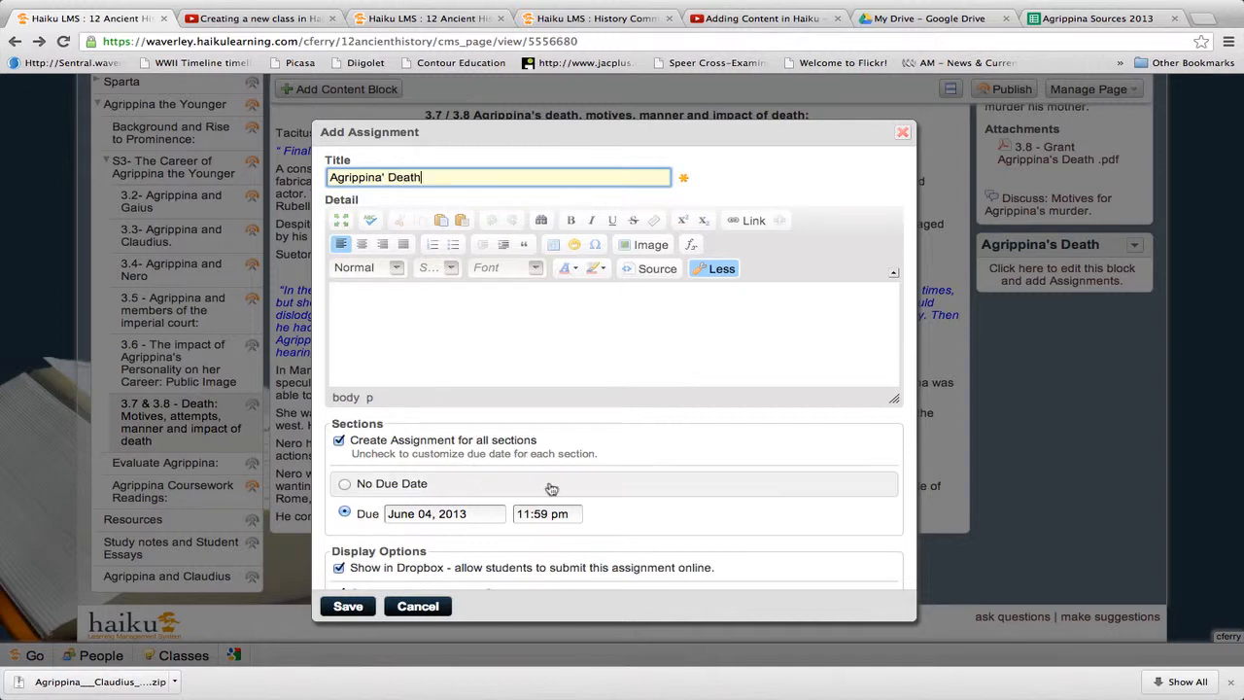
pyautogui.click(389, 293)
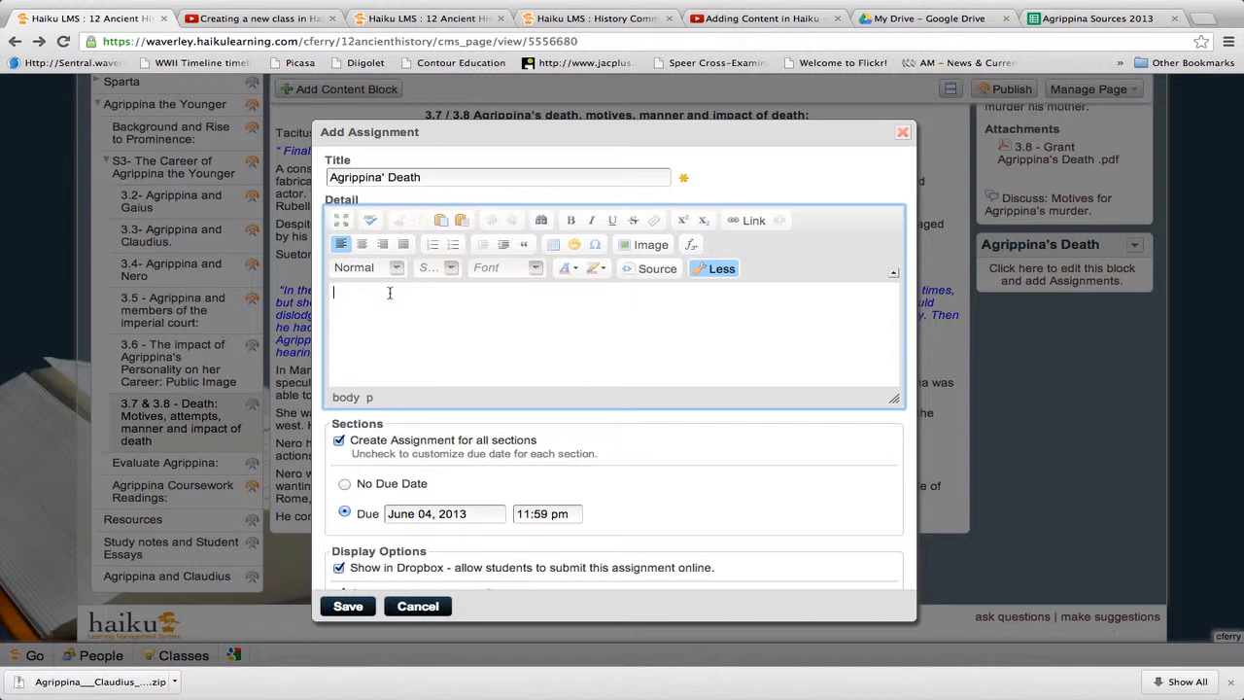
pyautogui.write('Explain the')
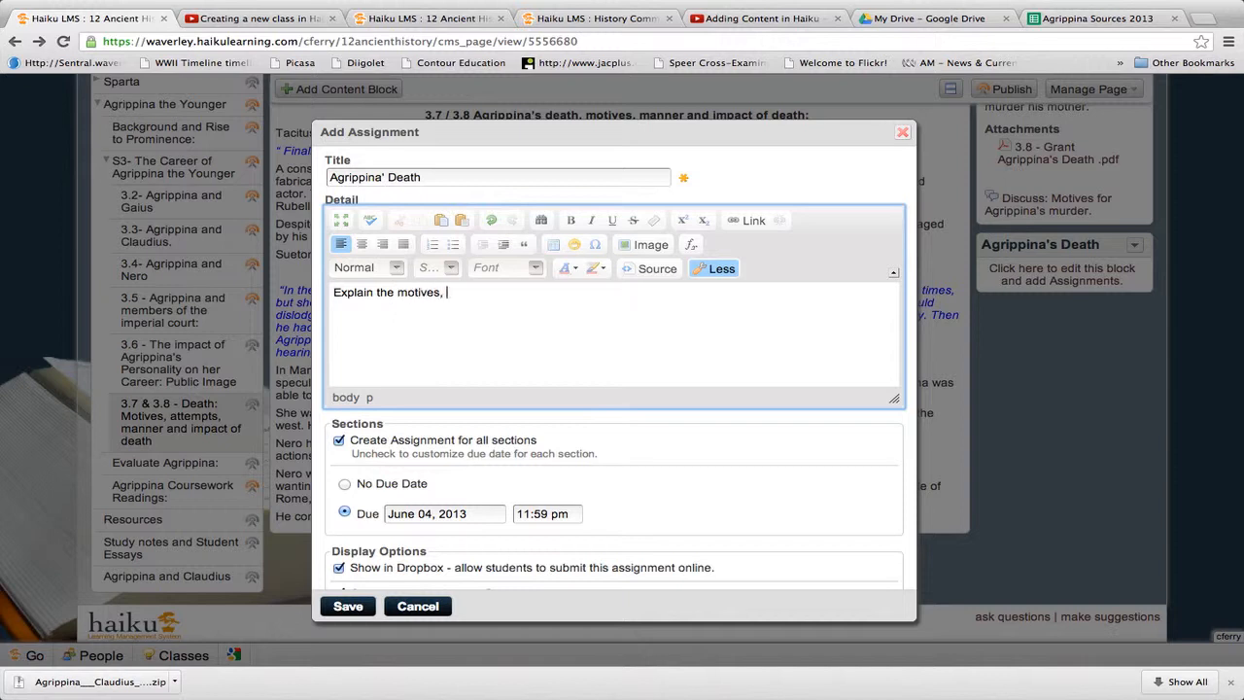
pyautogui.write('motives, manner')
pyautogui.write('ttempts on ')
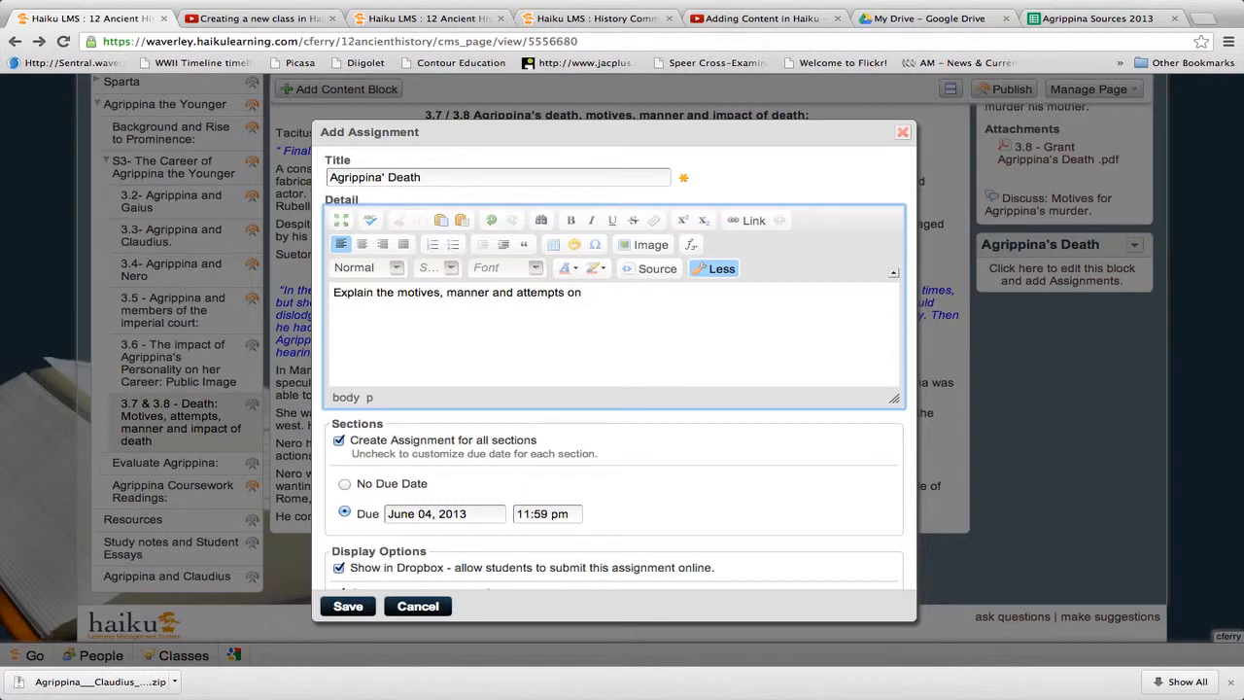
pyautogui.write('Agriipina')
pyautogui.press('BackSpace')
pyautogui.press('BackSpace')
pyautogui.press('BackSpace')
pyautogui.write("ina's life up to AD 59.")
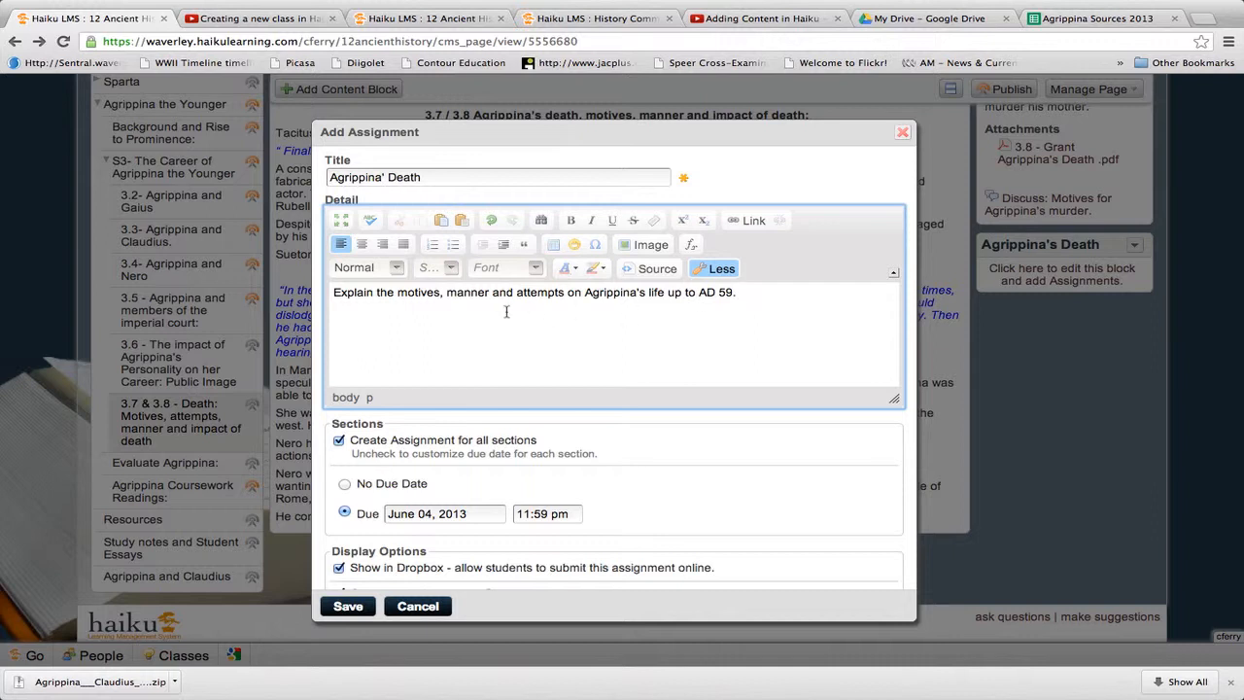
# Colour the whole sentence in the assignment detail red.
pyautogui.moveTo(331, 295); pyautogui.dragTo(758, 293)
pyautogui.click(569, 271)
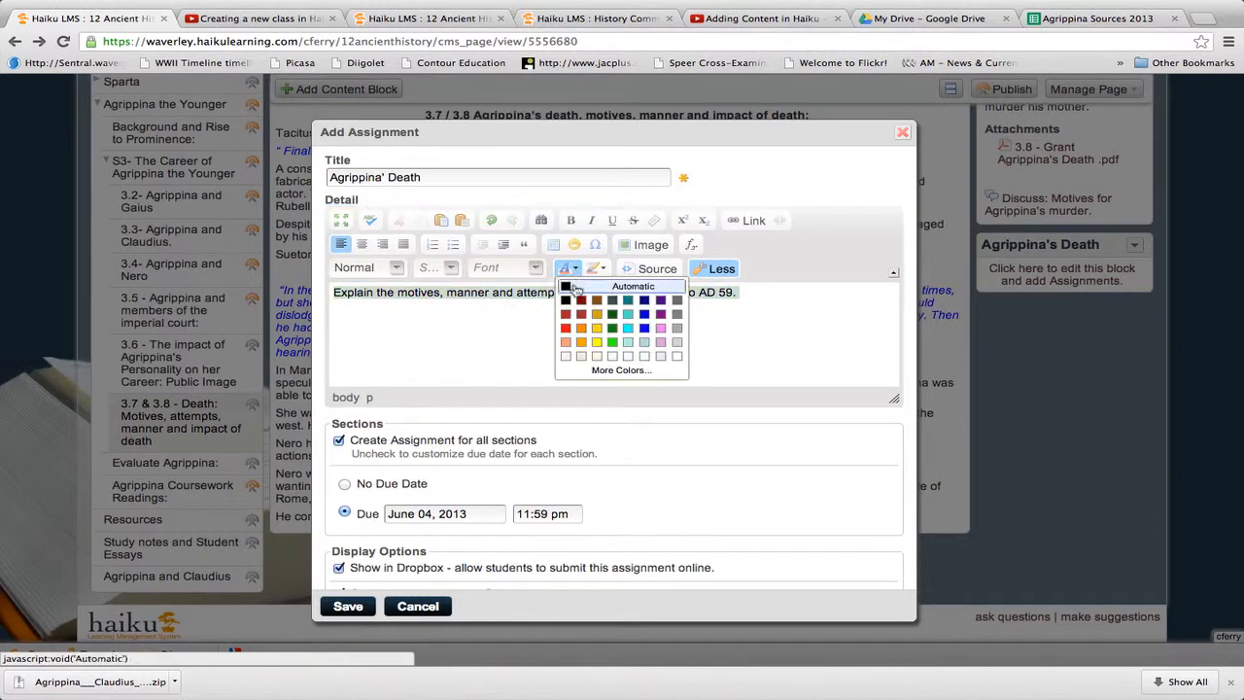
pyautogui.click(565, 335)
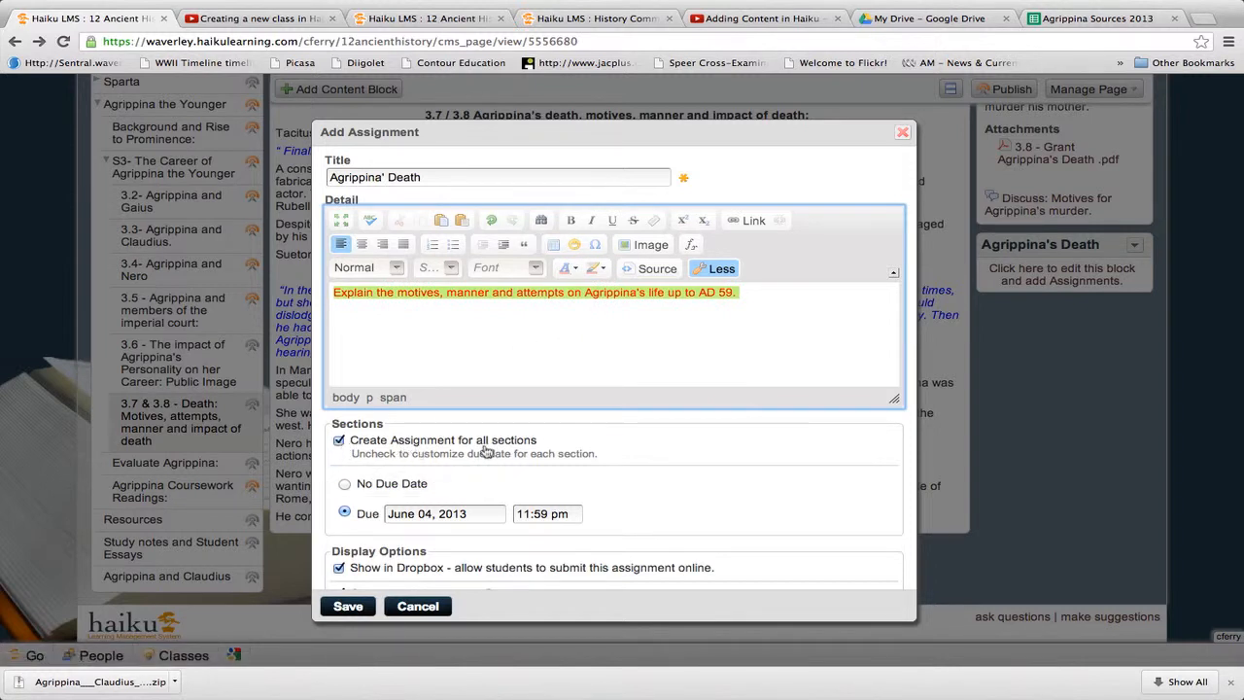
# Set the assignment to have no due date and turn off its gradebook entry, keeping online submission through the Dropbox.
pyautogui.click(346, 484)
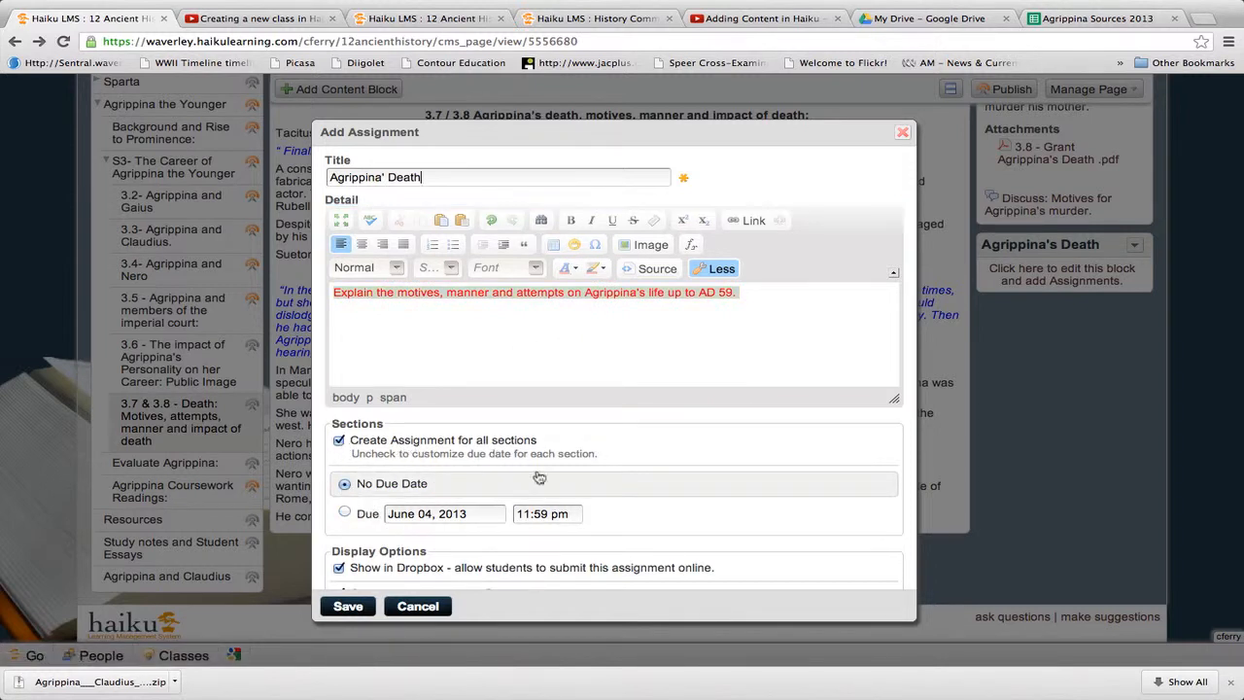
pyautogui.scroll(-2, 649, 465)
pyautogui.scroll(-3, 651, 465)
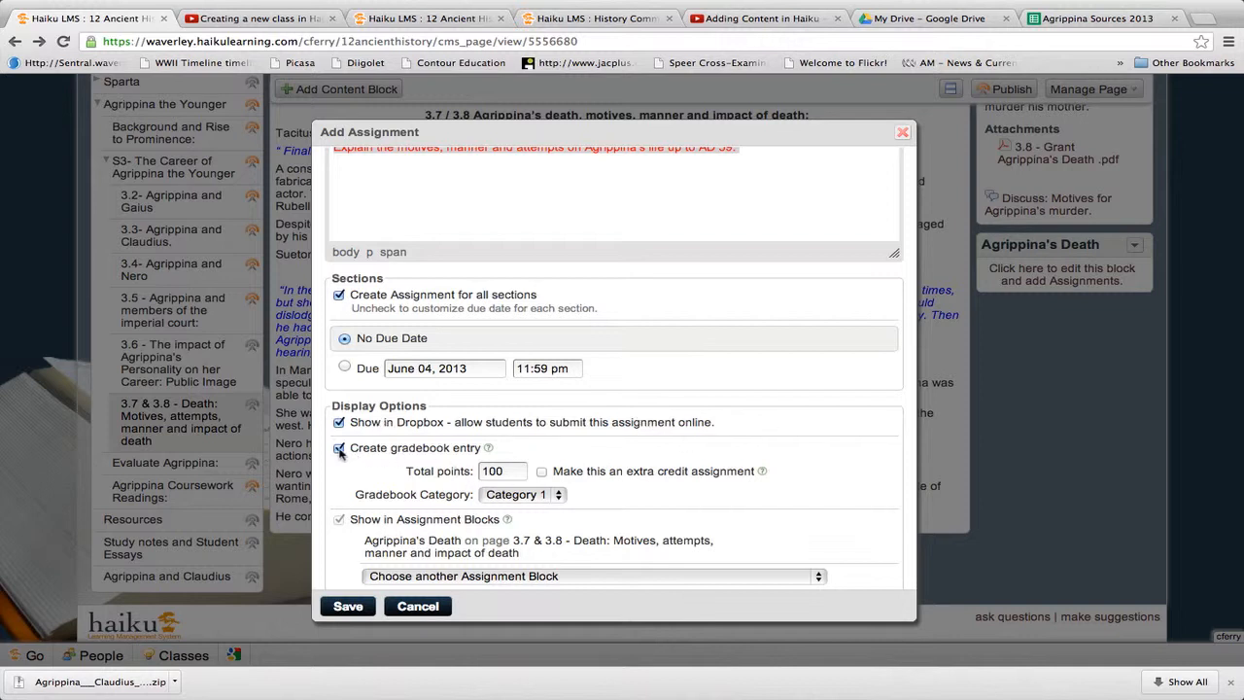
pyautogui.scroll(-1, 339, 452)
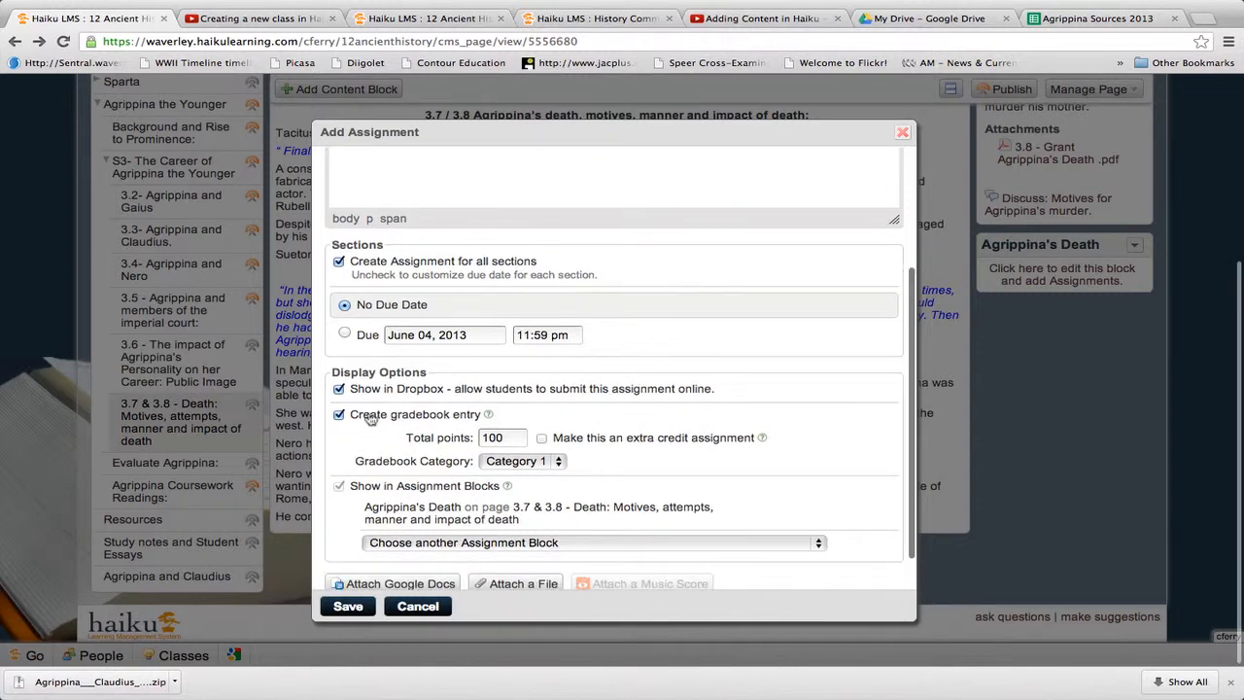
pyautogui.click(339, 415)
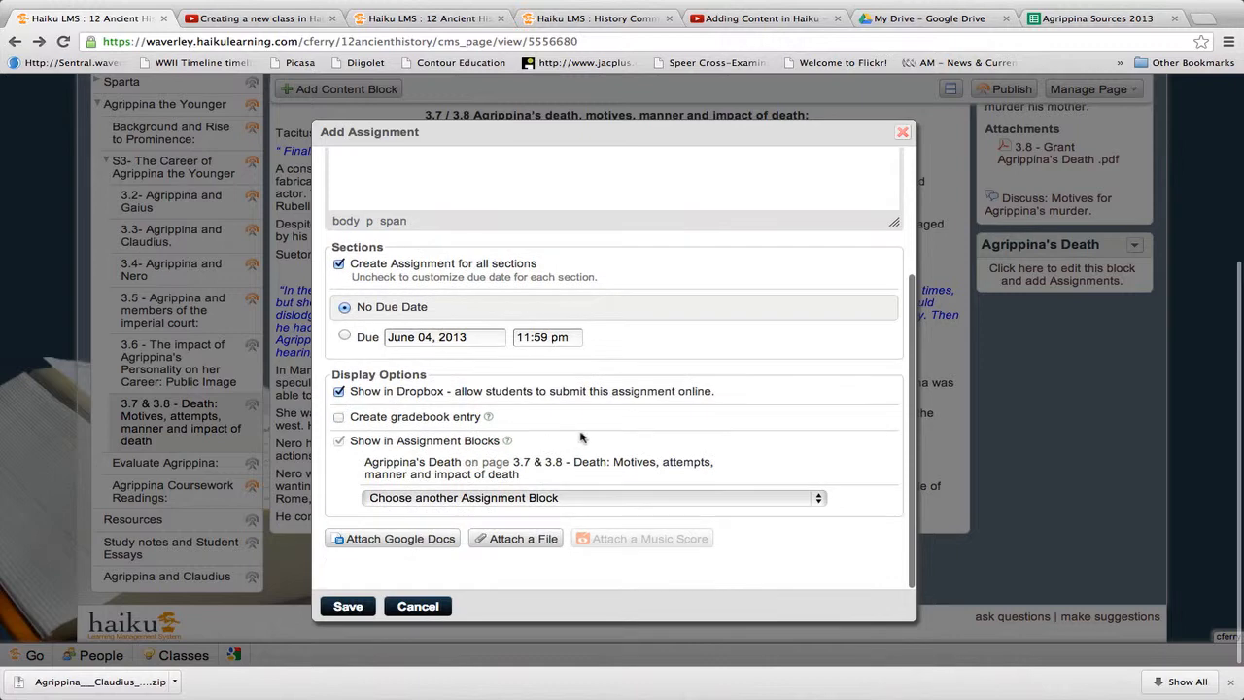
pyautogui.scroll(1, 581, 438)
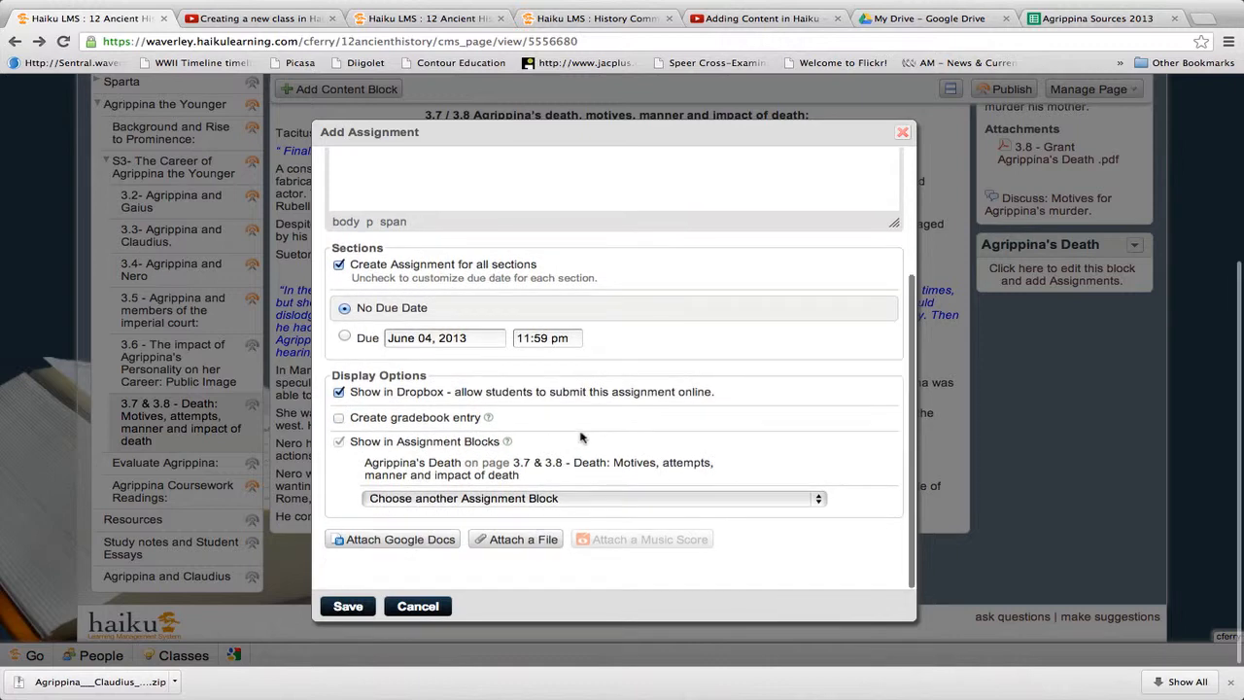
# Attach the 3.8 PDF on "Nero & Agrippina's downfall" from the AGRIPPINA folder to the assignment.
pyautogui.click(535, 541)
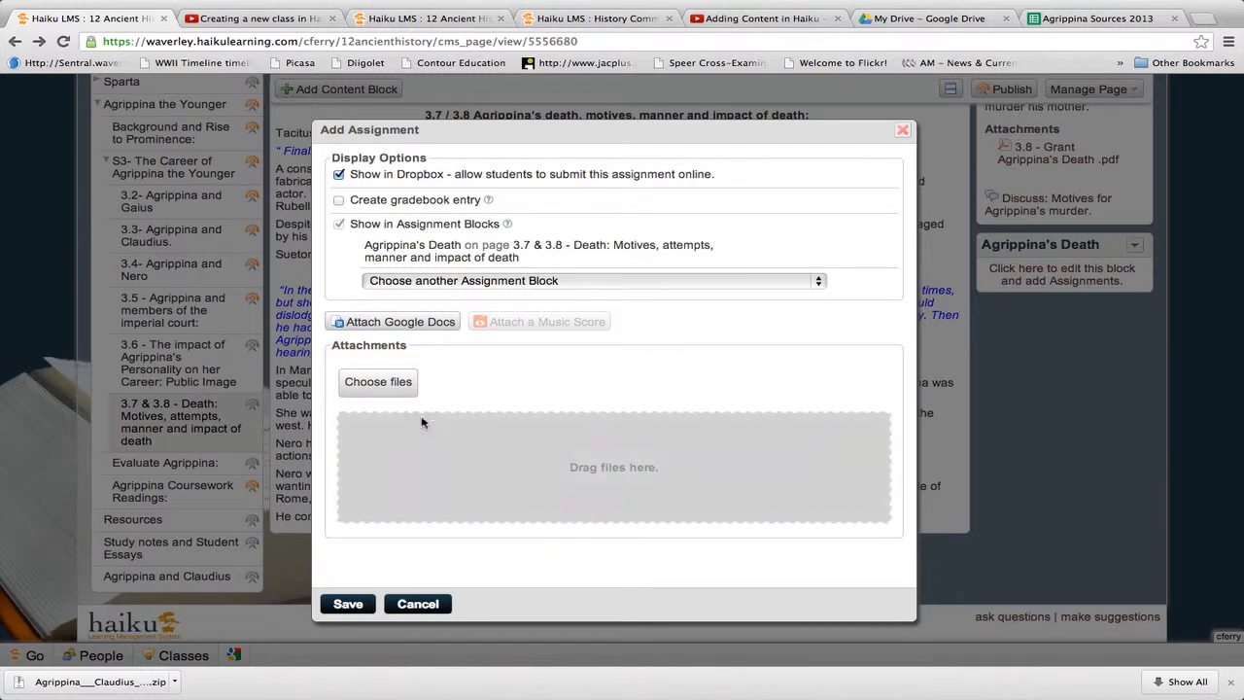
pyautogui.click(378, 382)
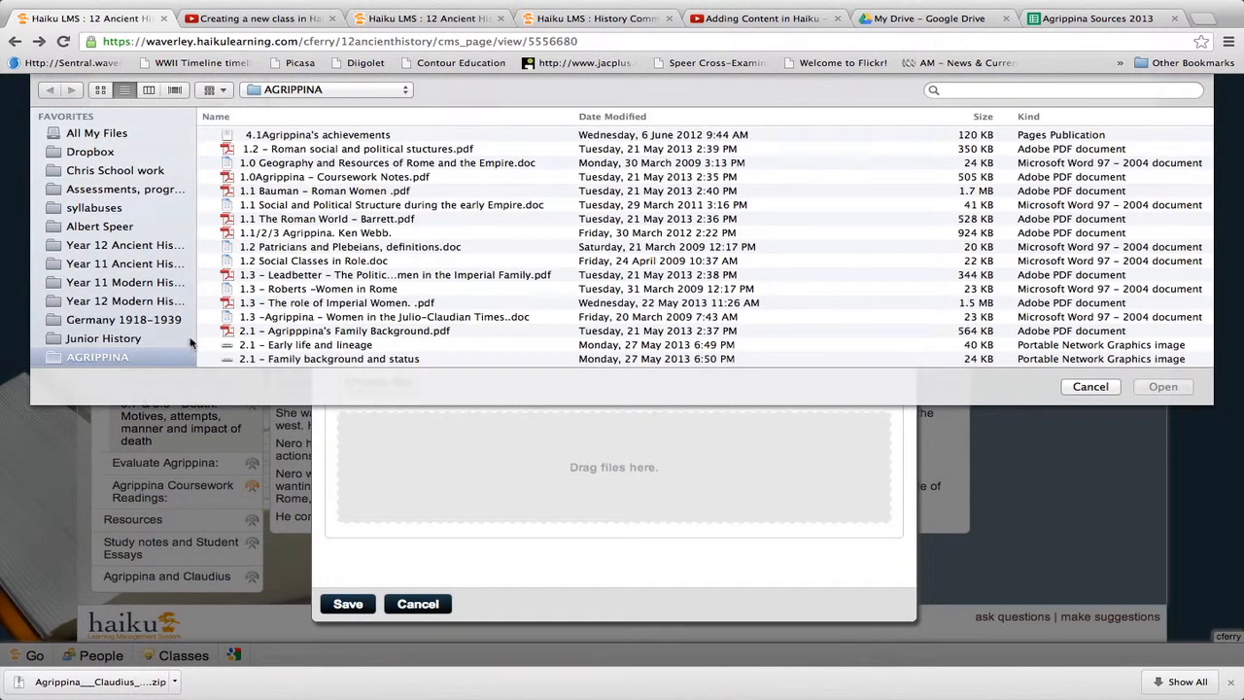
pyautogui.scroll(-6, 407, 300)
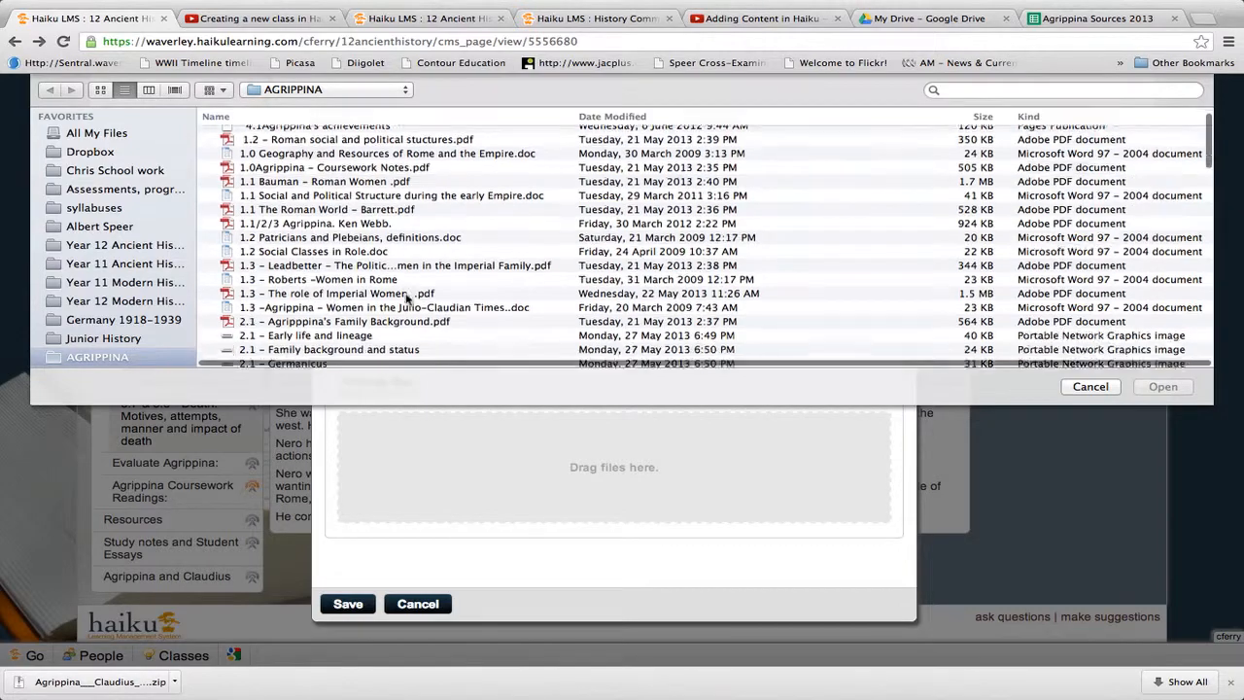
pyautogui.scroll(-10, 407, 299)
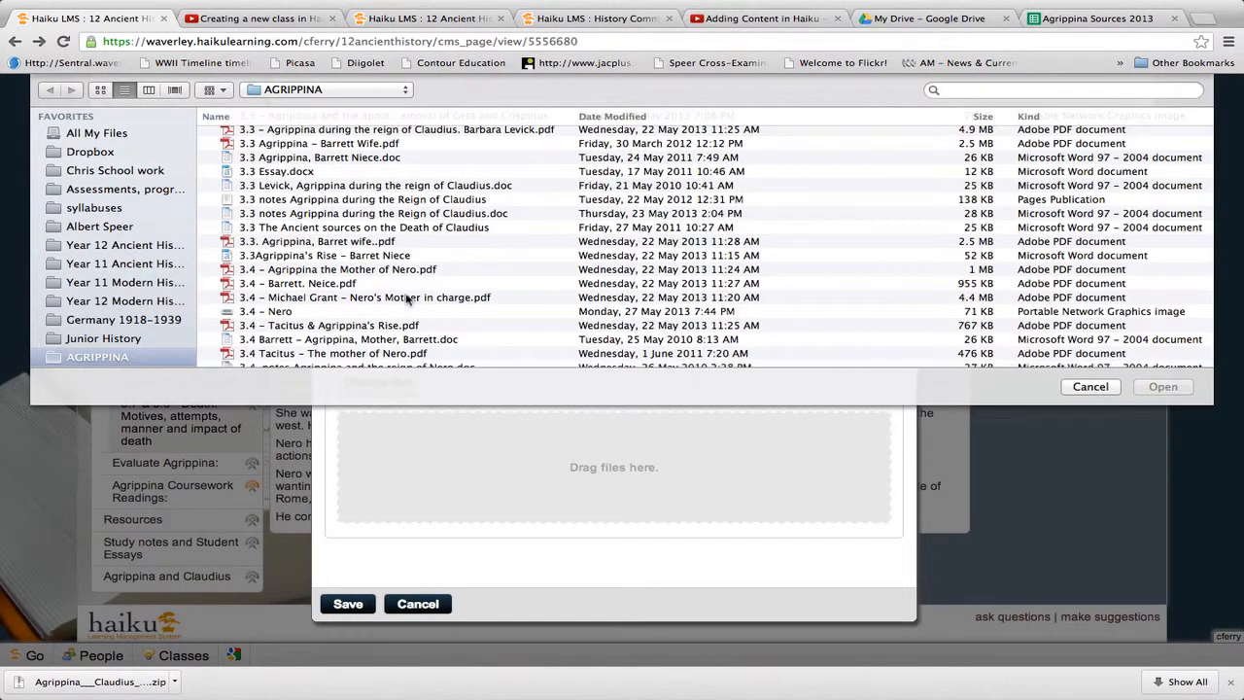
pyautogui.scroll(-5, 407, 299)
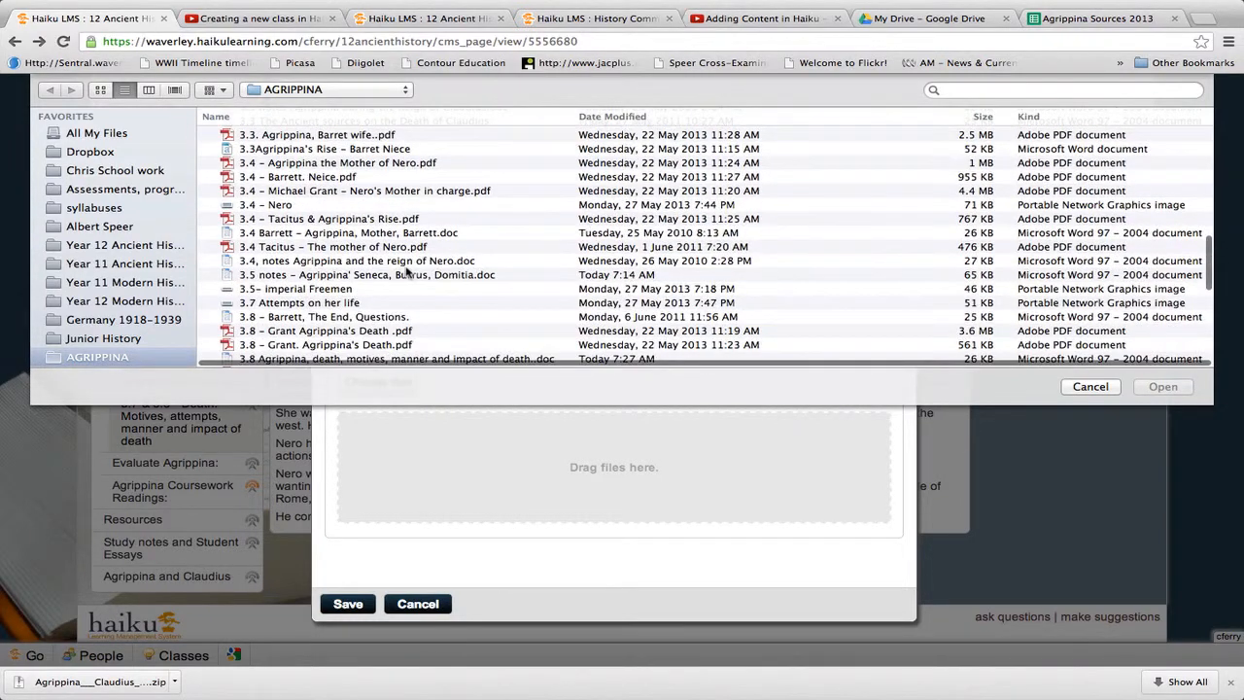
pyautogui.scroll(-3, 408, 275)
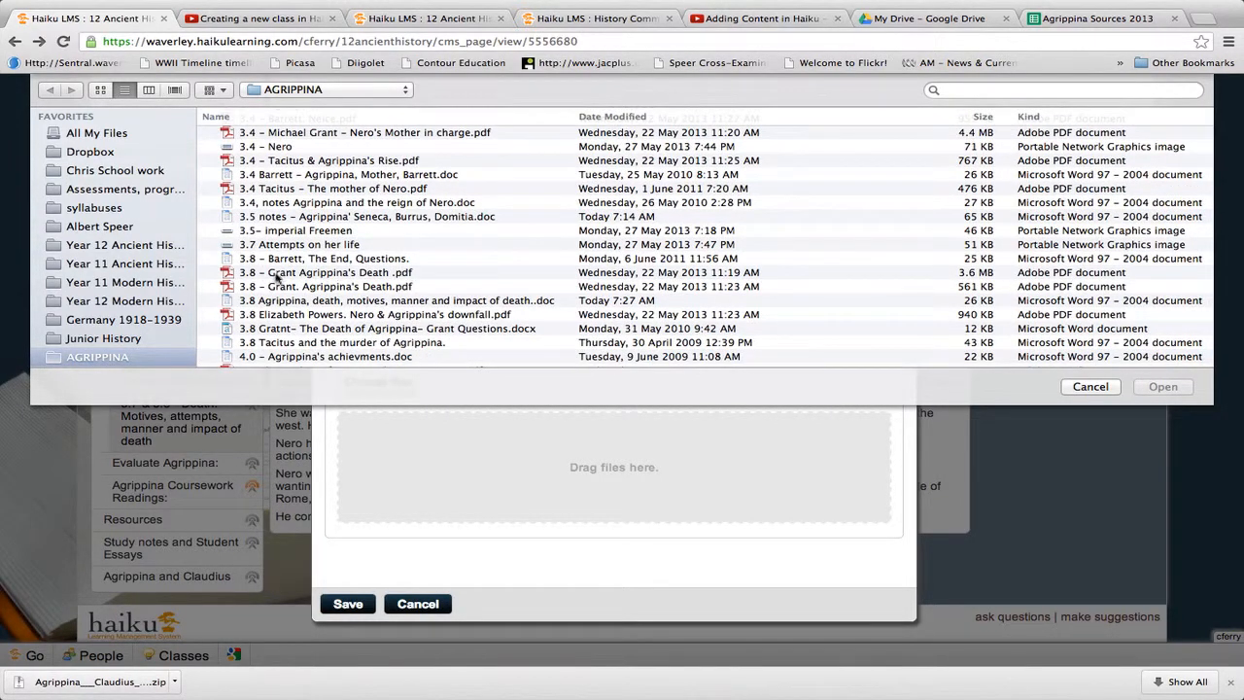
pyautogui.scroll(-3, 383, 277)
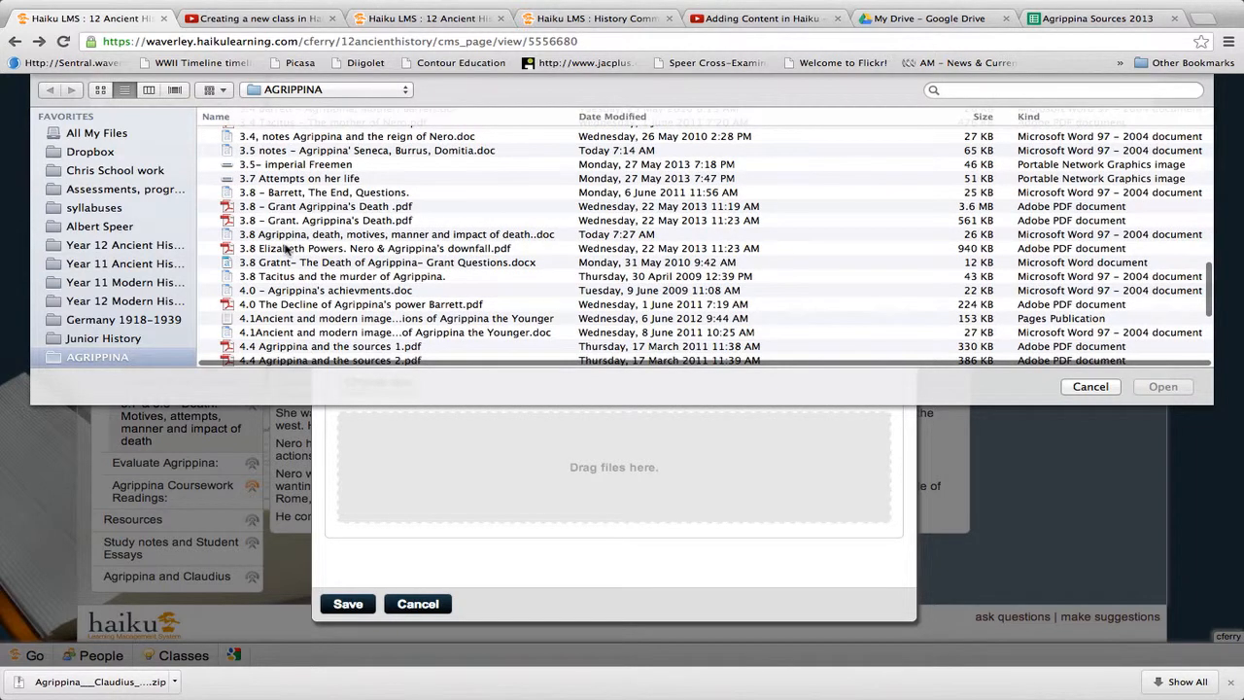
pyautogui.click(288, 248)
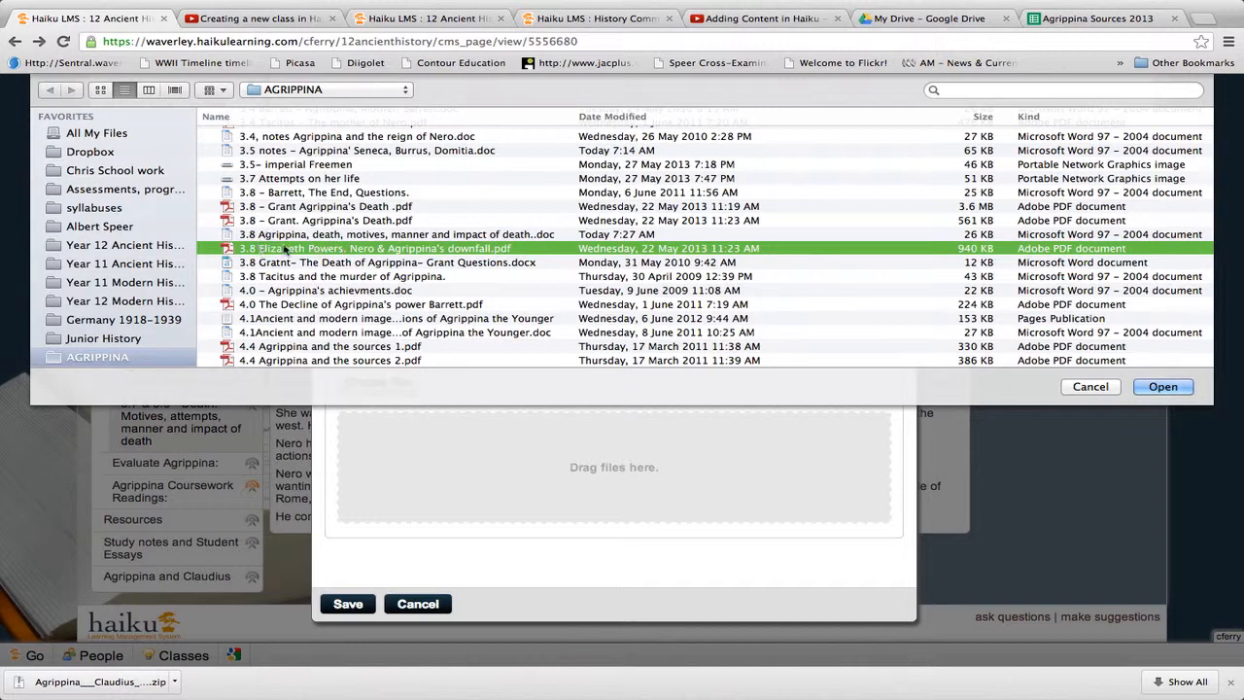
pyautogui.moveTo(284, 250); pyautogui.dragTo(434, 438)
pyautogui.click(1164, 387)
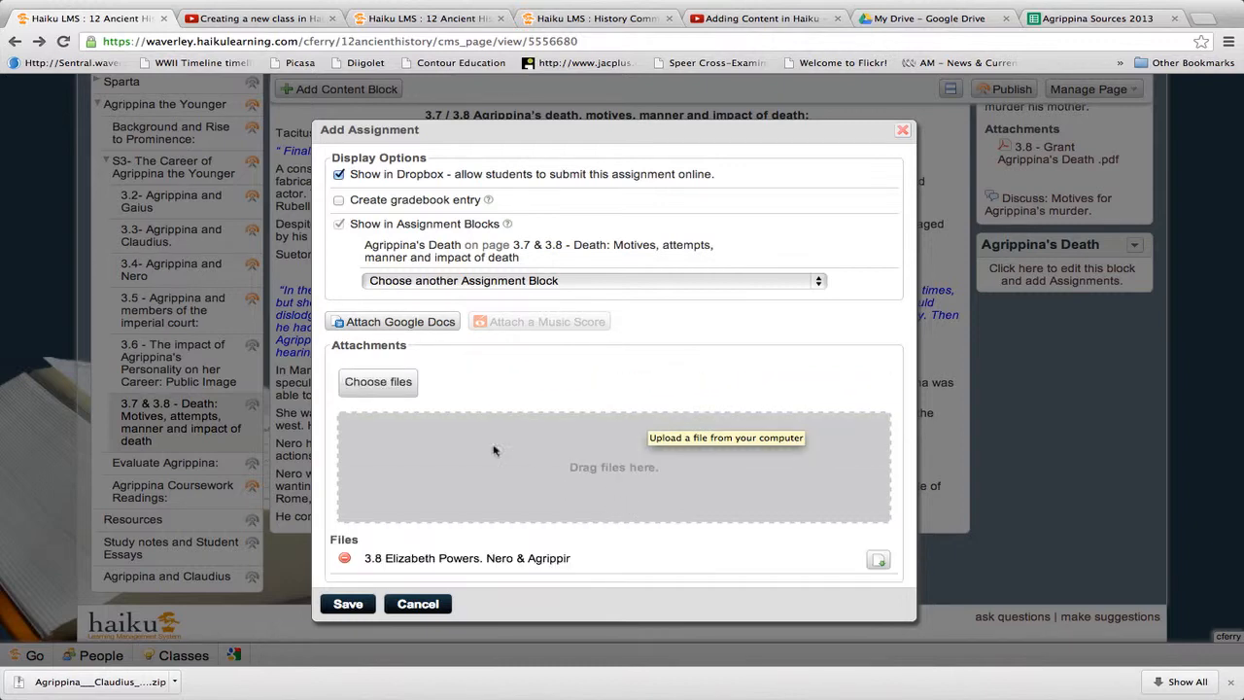
# Attach "4.0 The Decline of Agrippina's power Barrett.pdf" from the AGRIPPINA folder as a second assignment file.
pyautogui.click(395, 388)
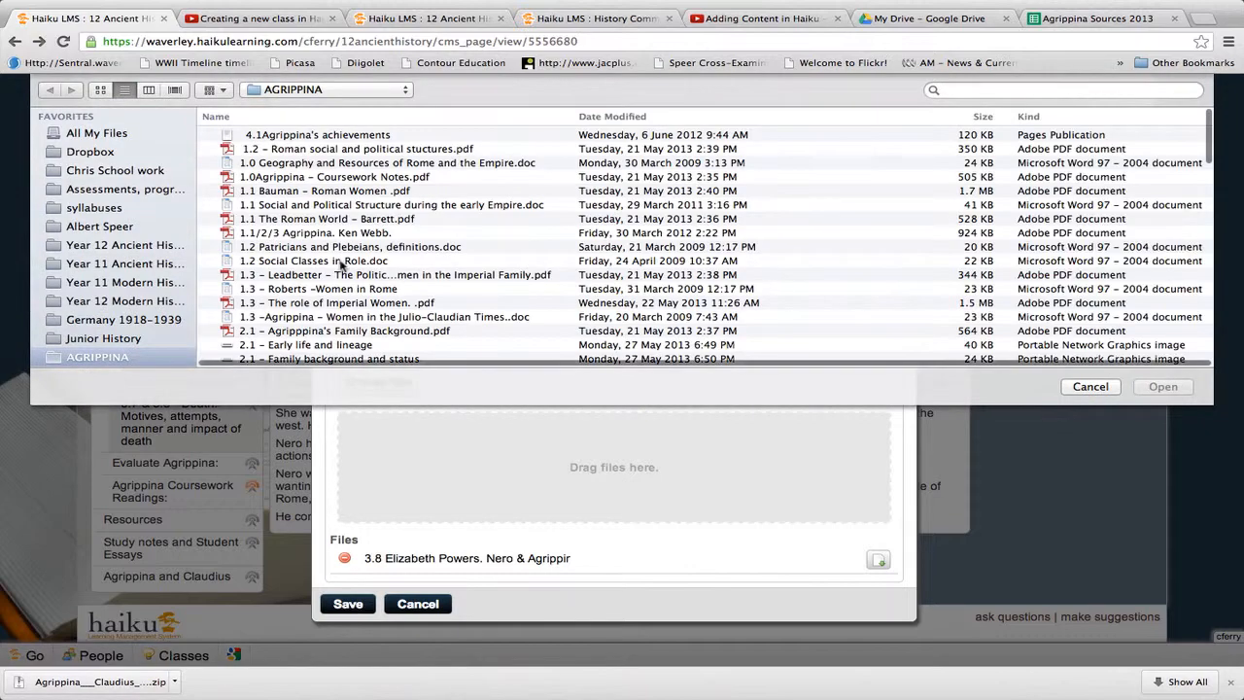
pyautogui.scroll(-15, 340, 265)
pyautogui.scroll(-5, 341, 264)
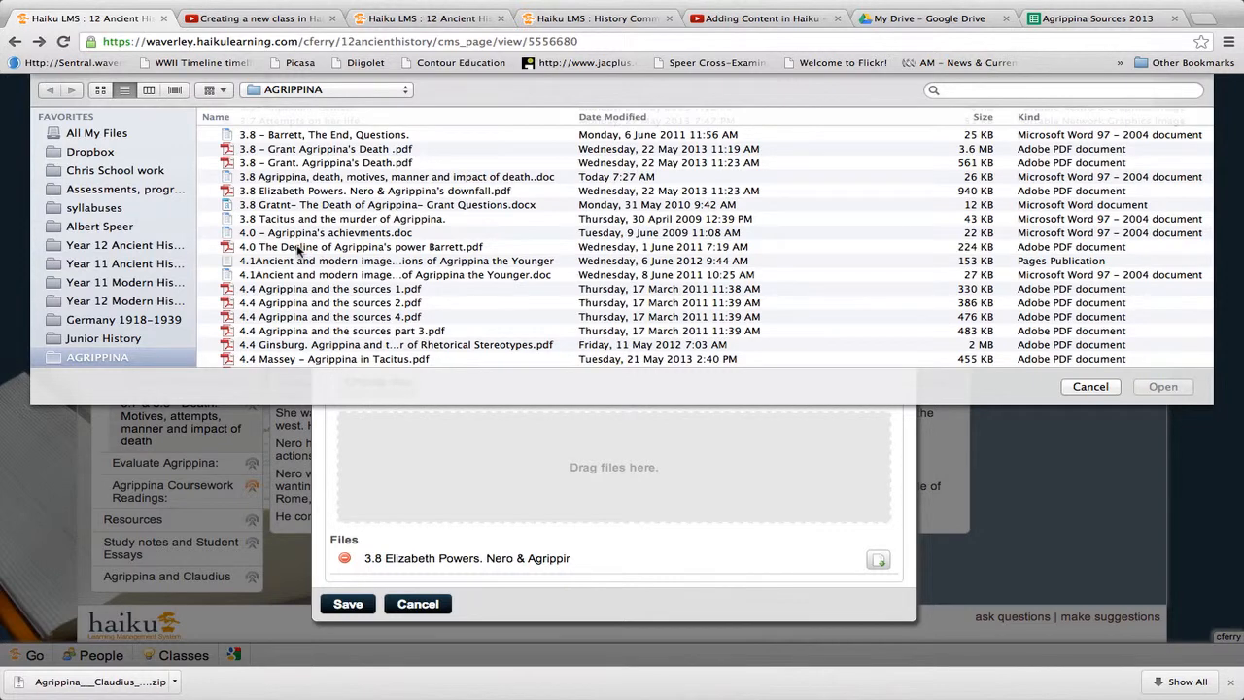
pyautogui.click(299, 249)
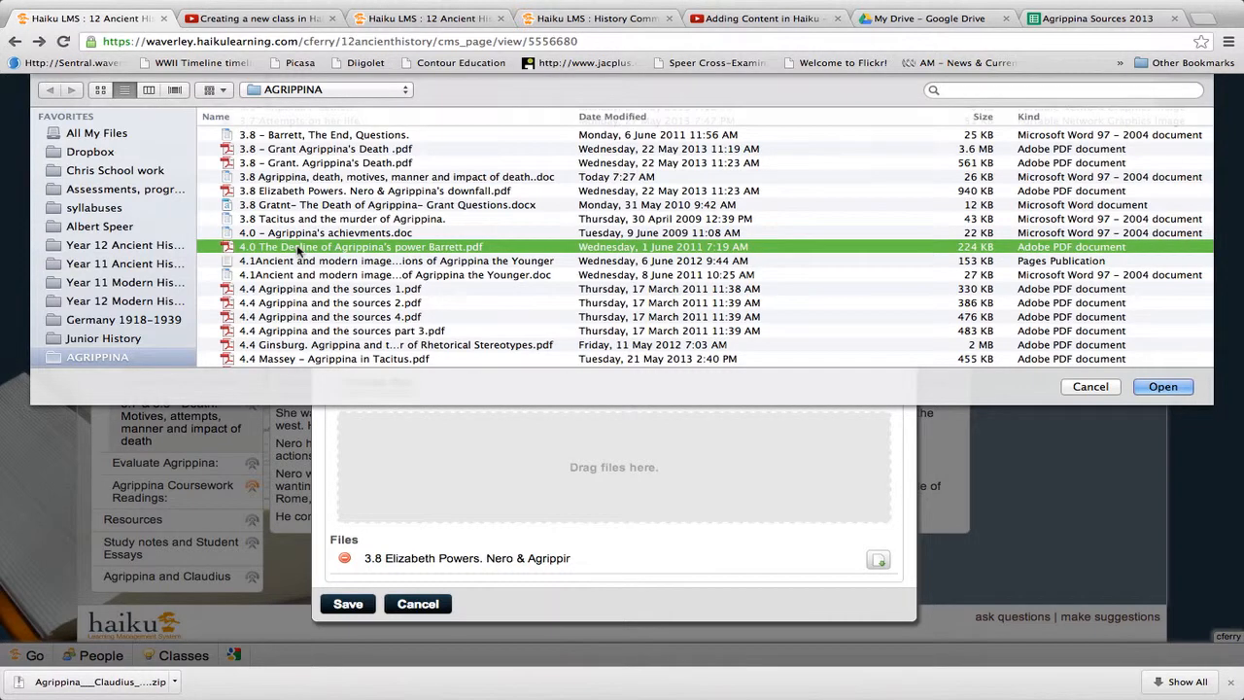
pyautogui.click(1166, 386)
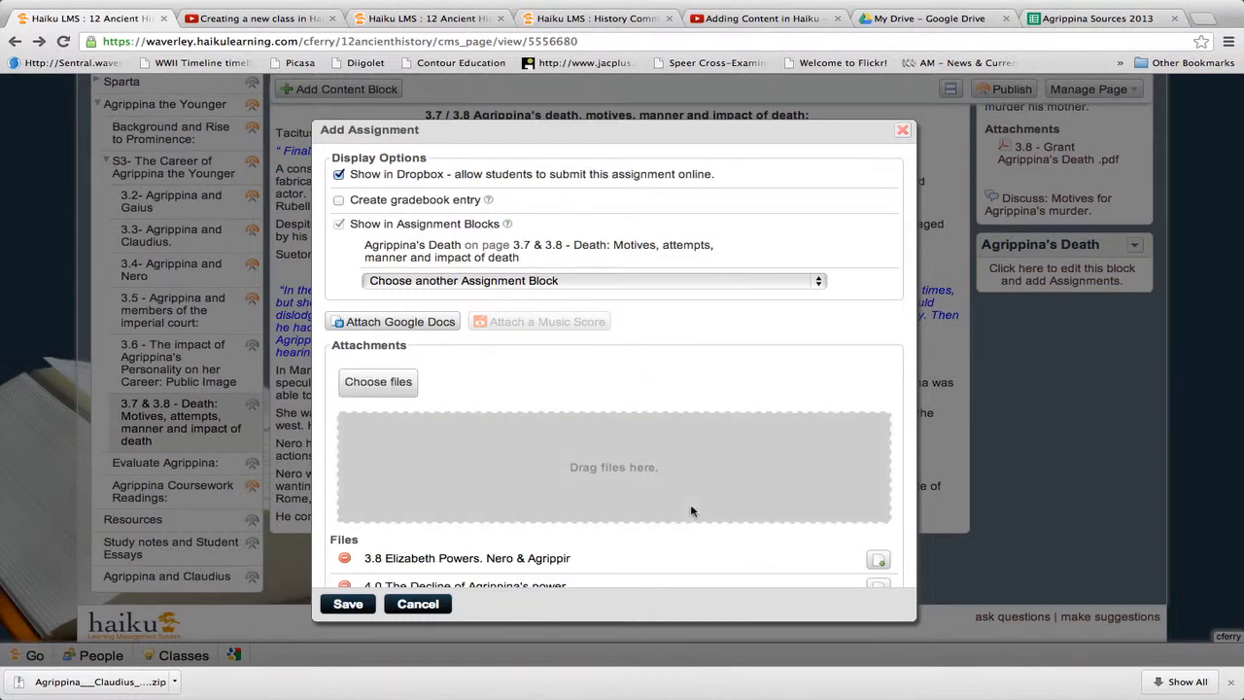
# Save the new assignment and finish creating the Agrippina's Death assignment block without a description.
pyautogui.scroll(-2, 691, 511)
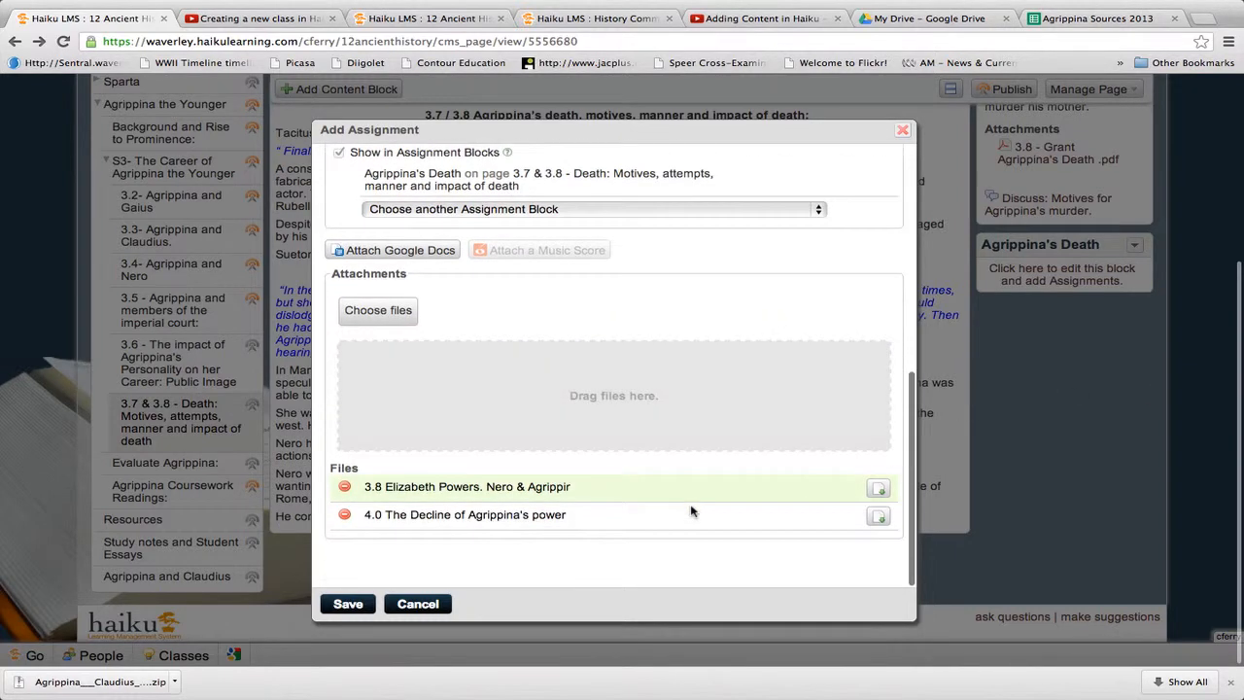
pyautogui.click(348, 603)
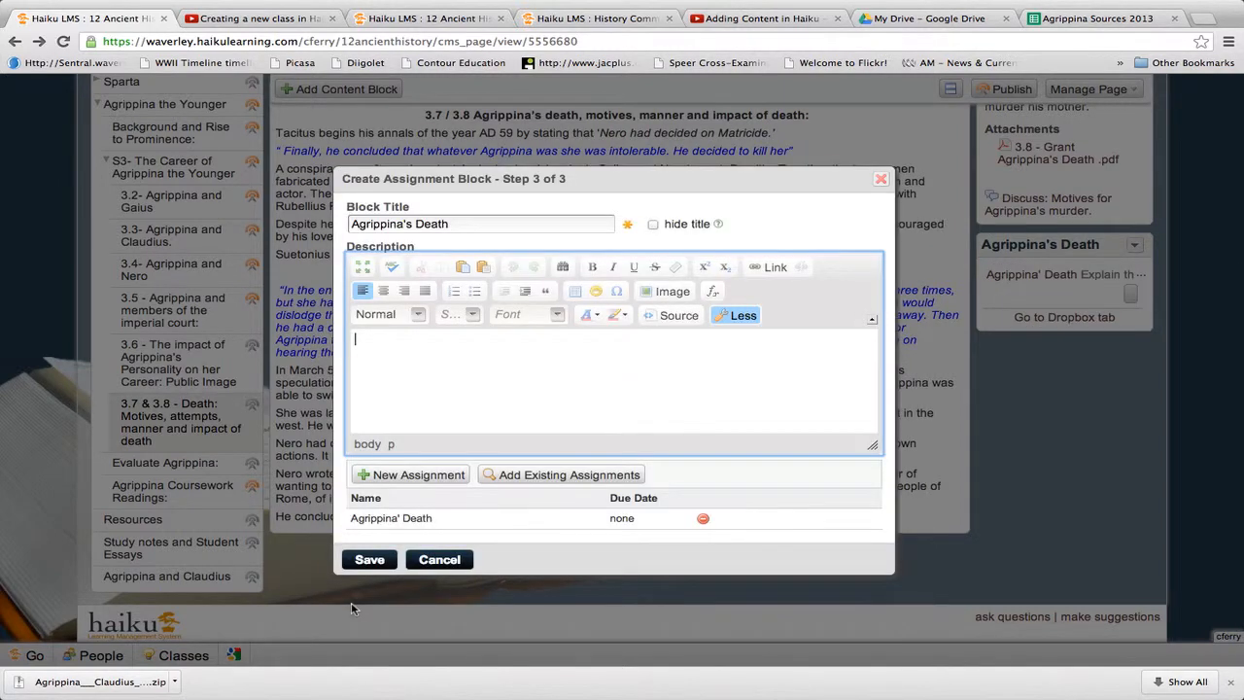
pyautogui.click(373, 565)
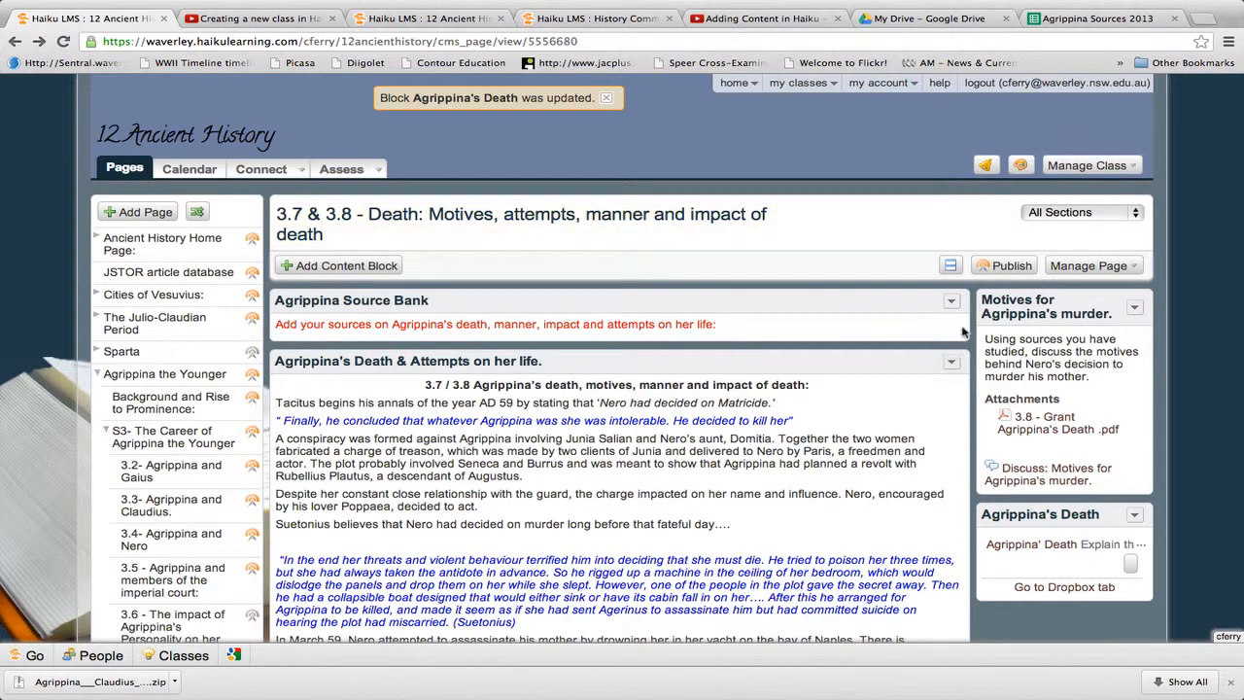
pyautogui.scroll(-1, 836, 463)
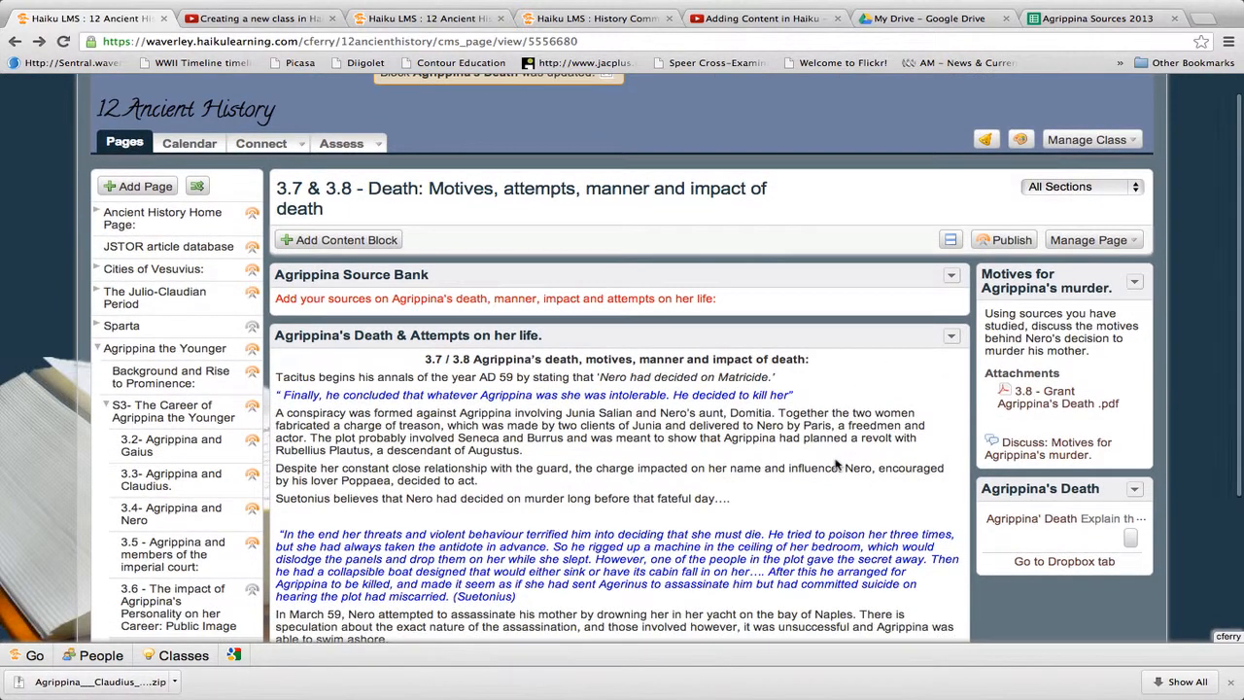